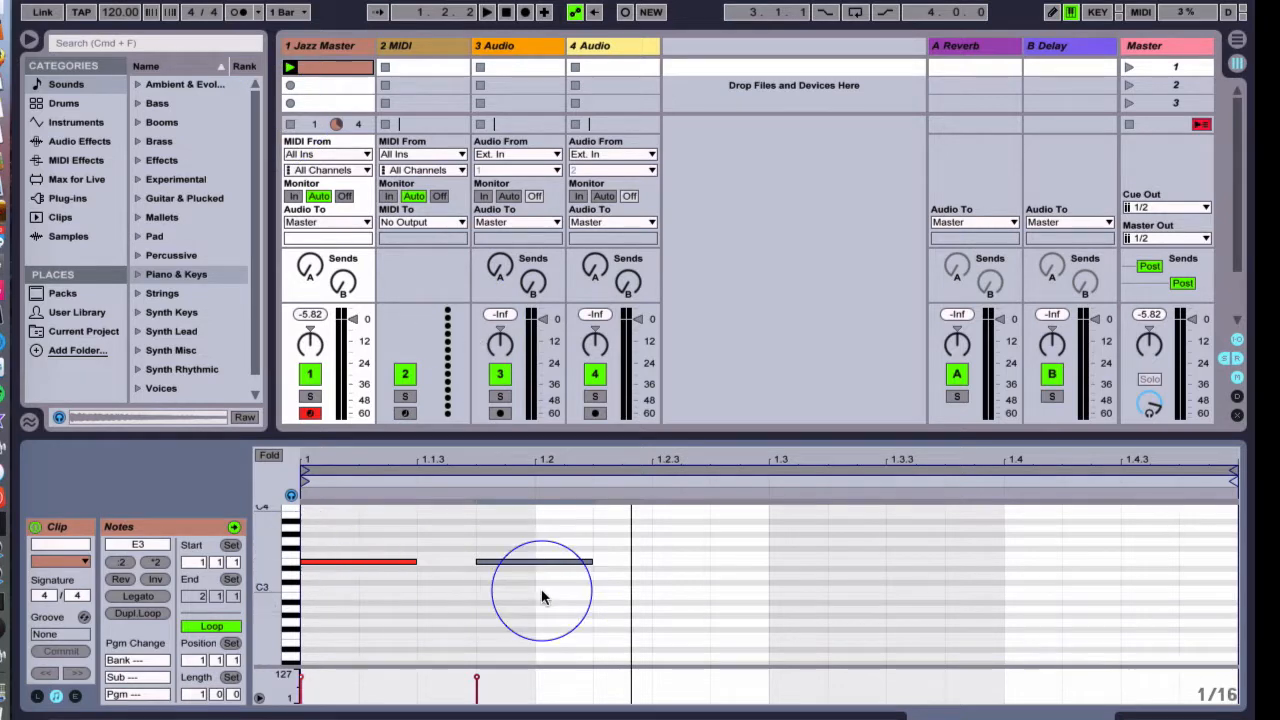
# - Open the Jazz Master clip's notes and duplicate its one-bar loop to make a two-bar loop
pyautogui.click(325, 46)
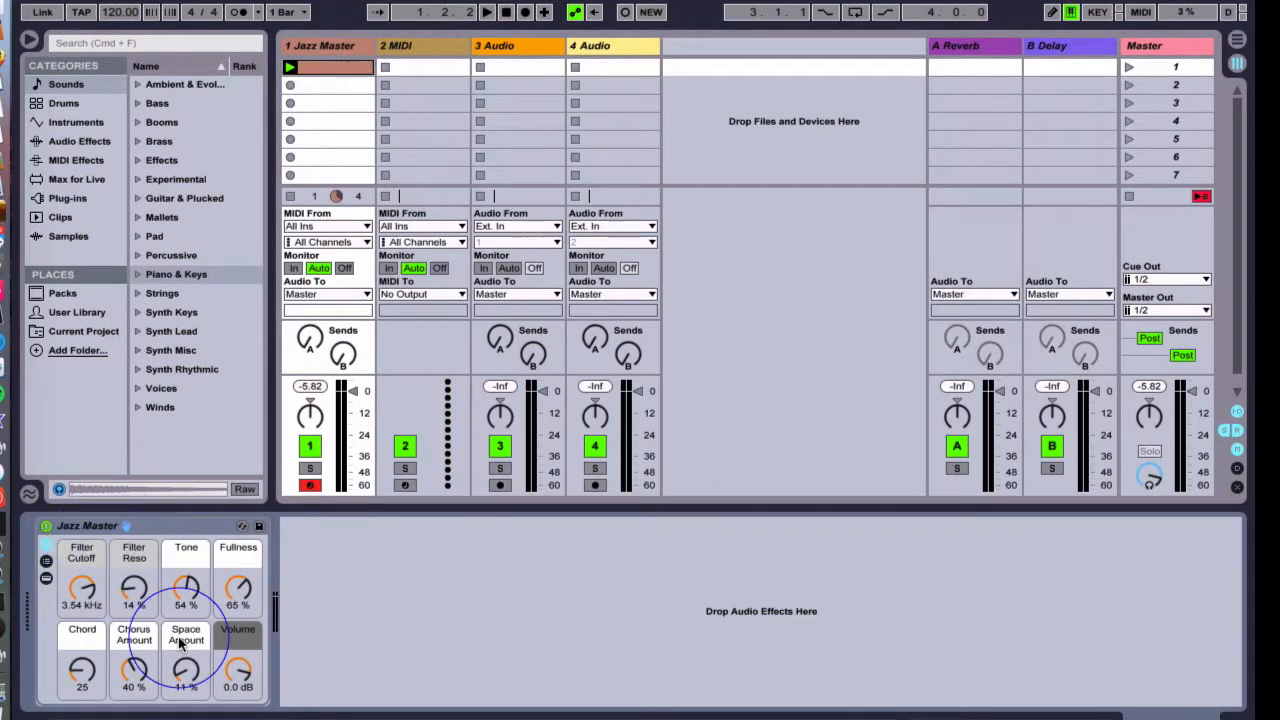
pyautogui.click(352, 68)
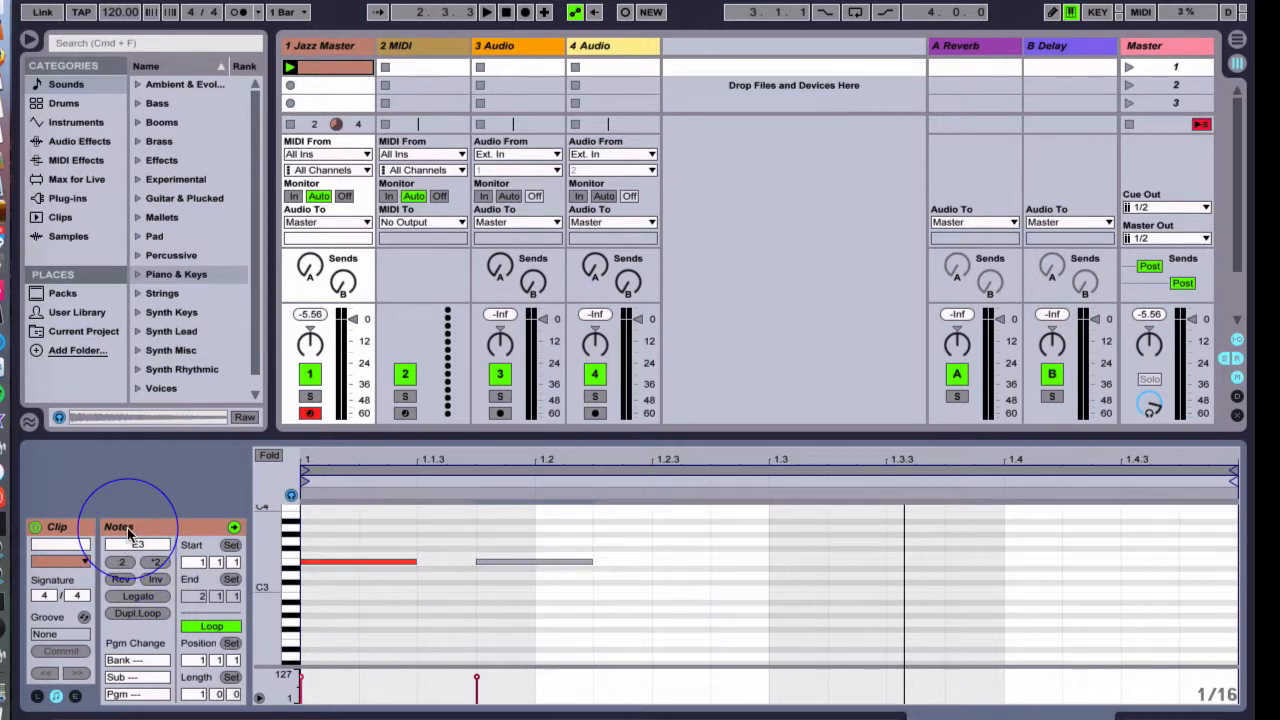
pyautogui.click(349, 588)
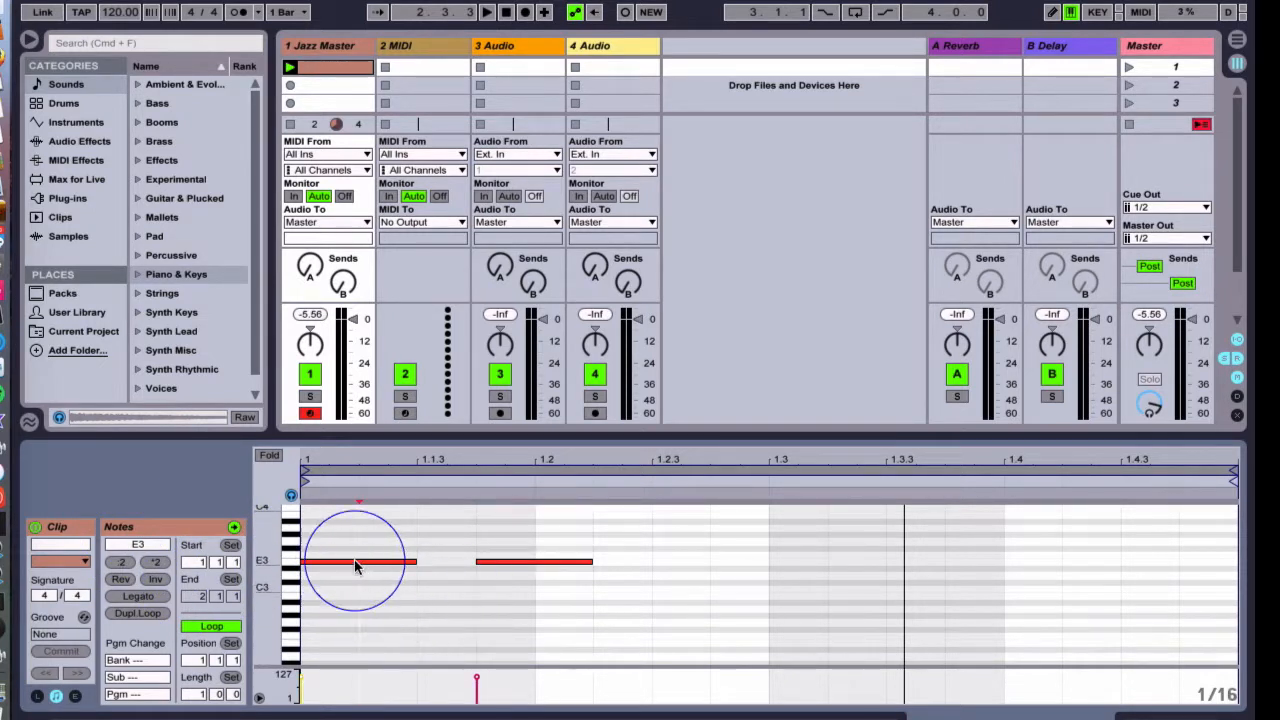
pyautogui.click(136, 614)
pyautogui.click(592, 514)
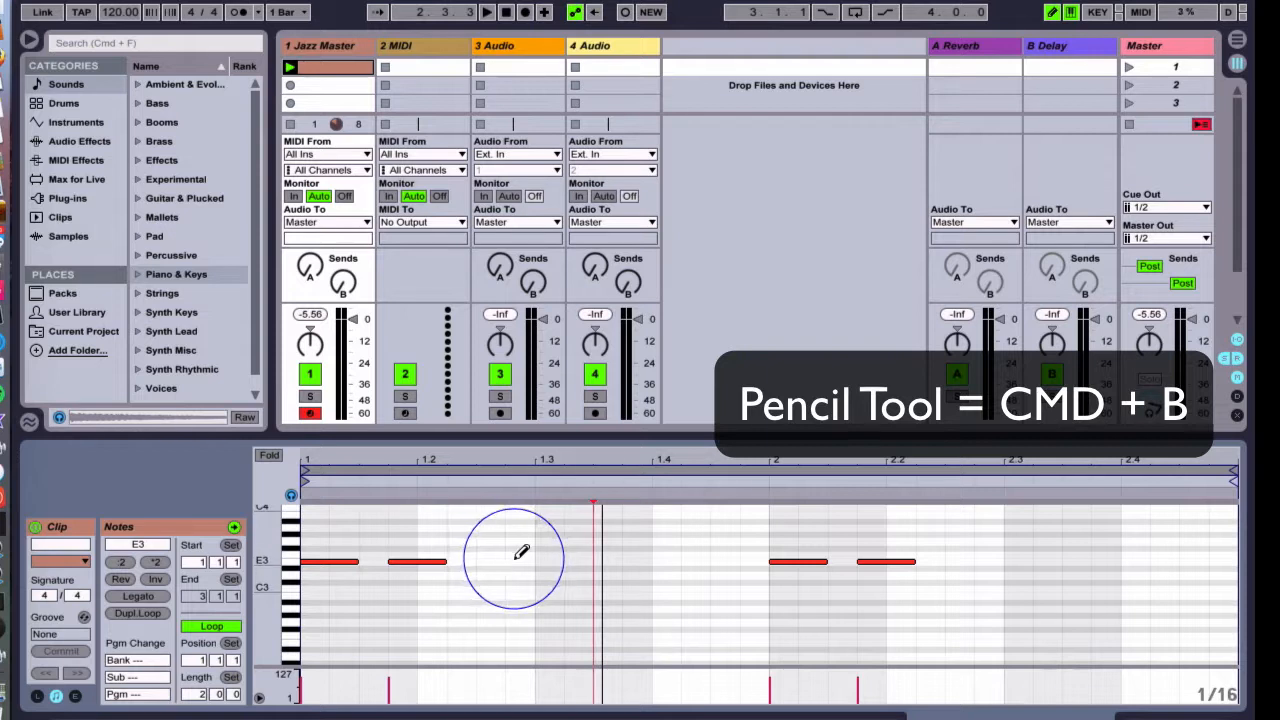
# - Try drawing a run of 1/16 notes on E3 from beat 1.3 with the Pencil tool, play it and delete it
pyautogui.moveTo(545, 558)
pyautogui.mouseDown()
pyautogui.moveTo(688, 558)
pyautogui.moveTo(628, 556)
pyautogui.mouseUp()
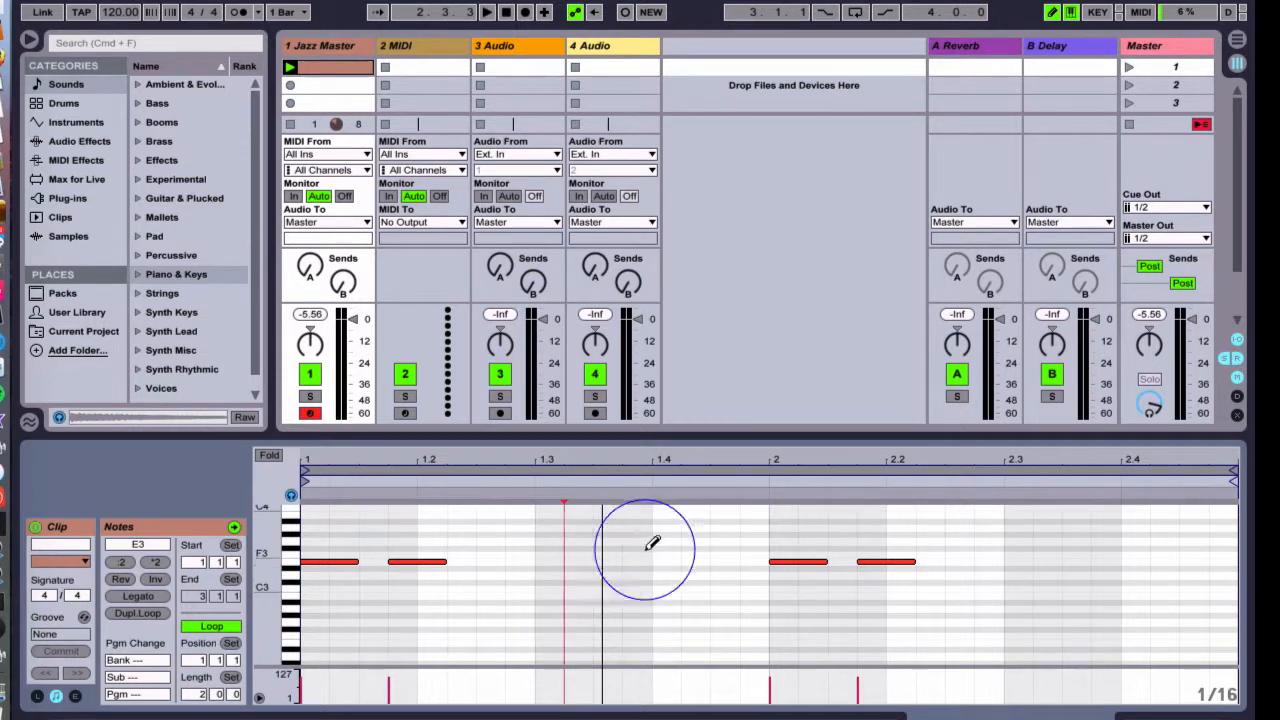
pyautogui.click(549, 566)
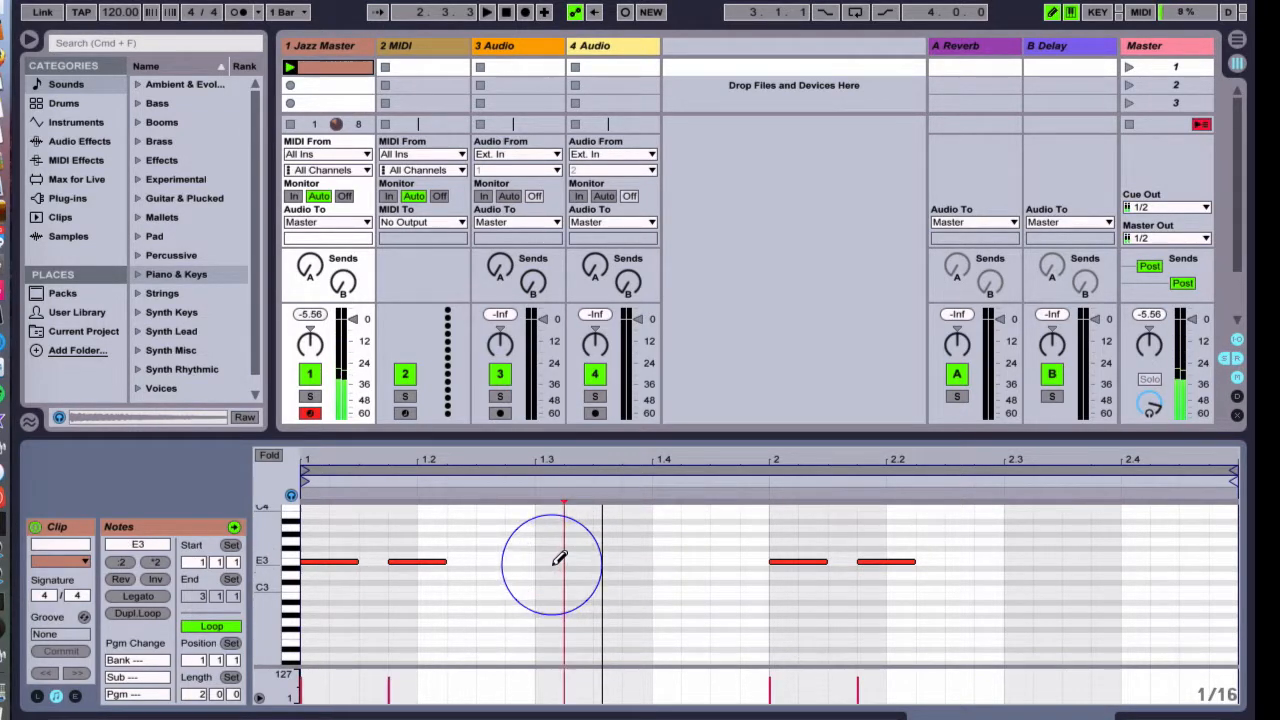
pyautogui.moveTo(559, 558); pyautogui.dragTo(677, 557)
pyautogui.press('space')
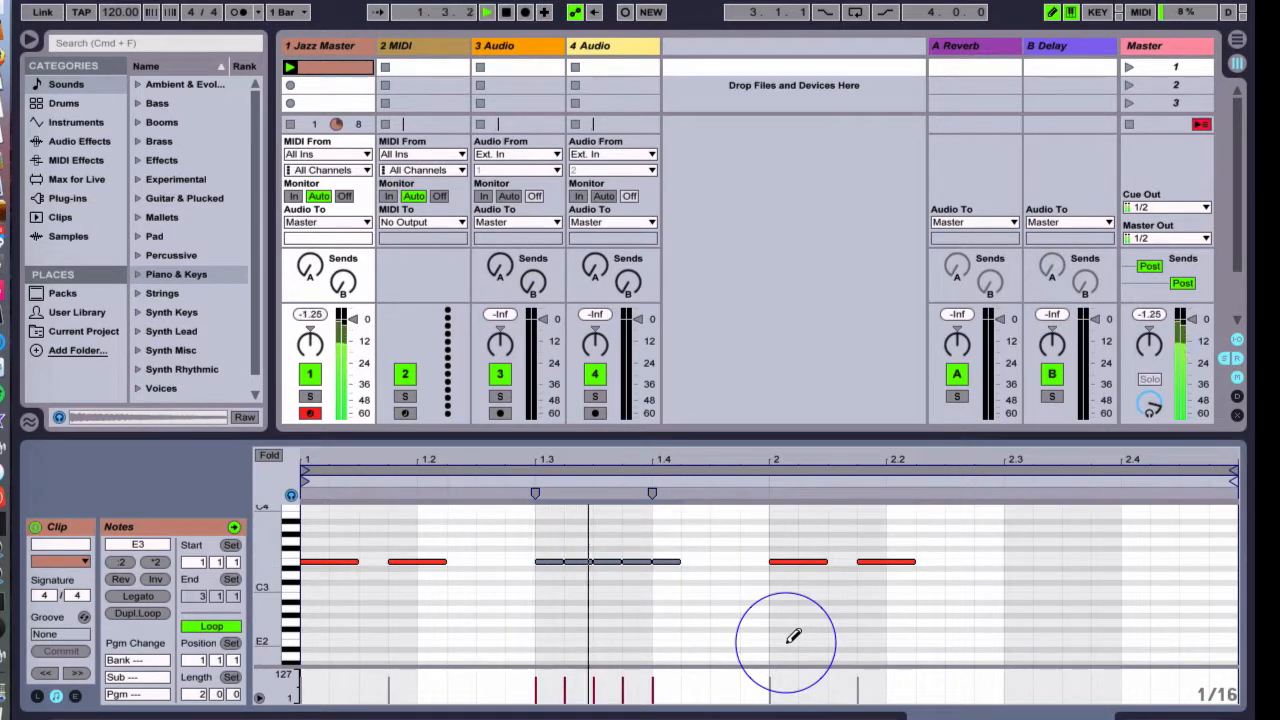
pyautogui.press('space')
pyautogui.press('Delete')
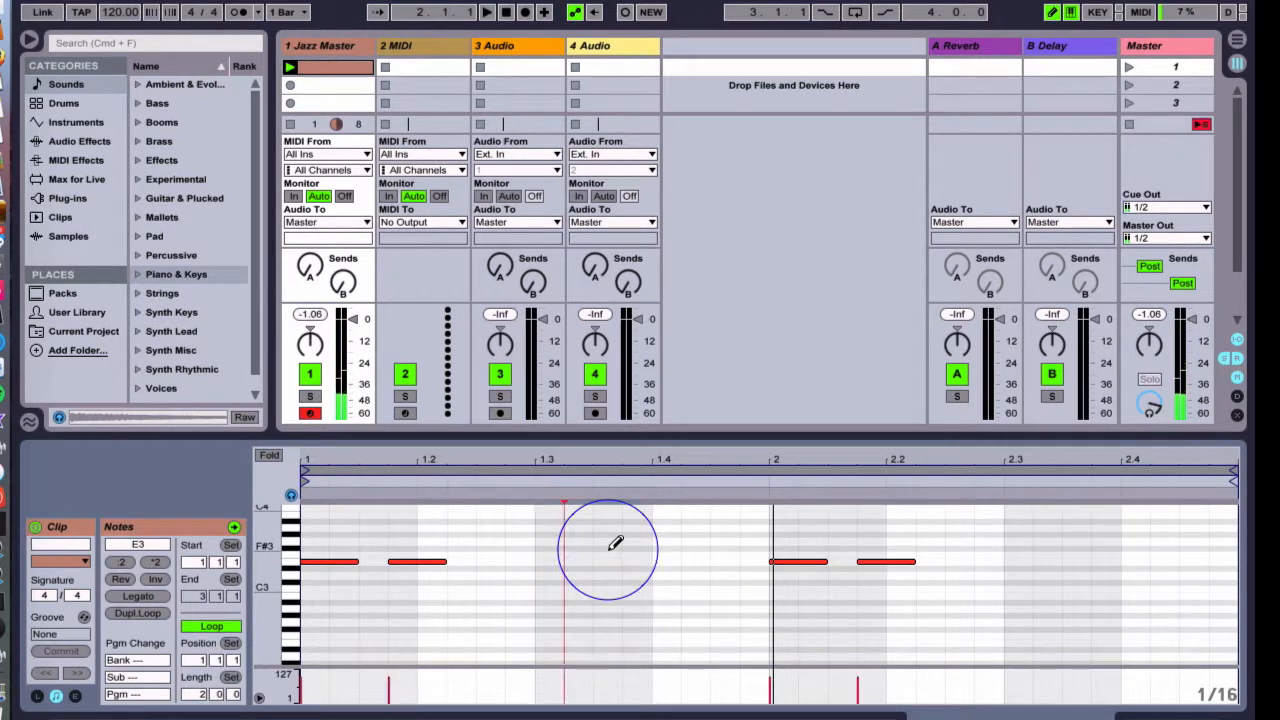
# - Set the fixed grid to 1 Bar and try bar-long notes between F3 and G3 in bar 2, erasing them again
pyautogui.rightClick(562, 566)
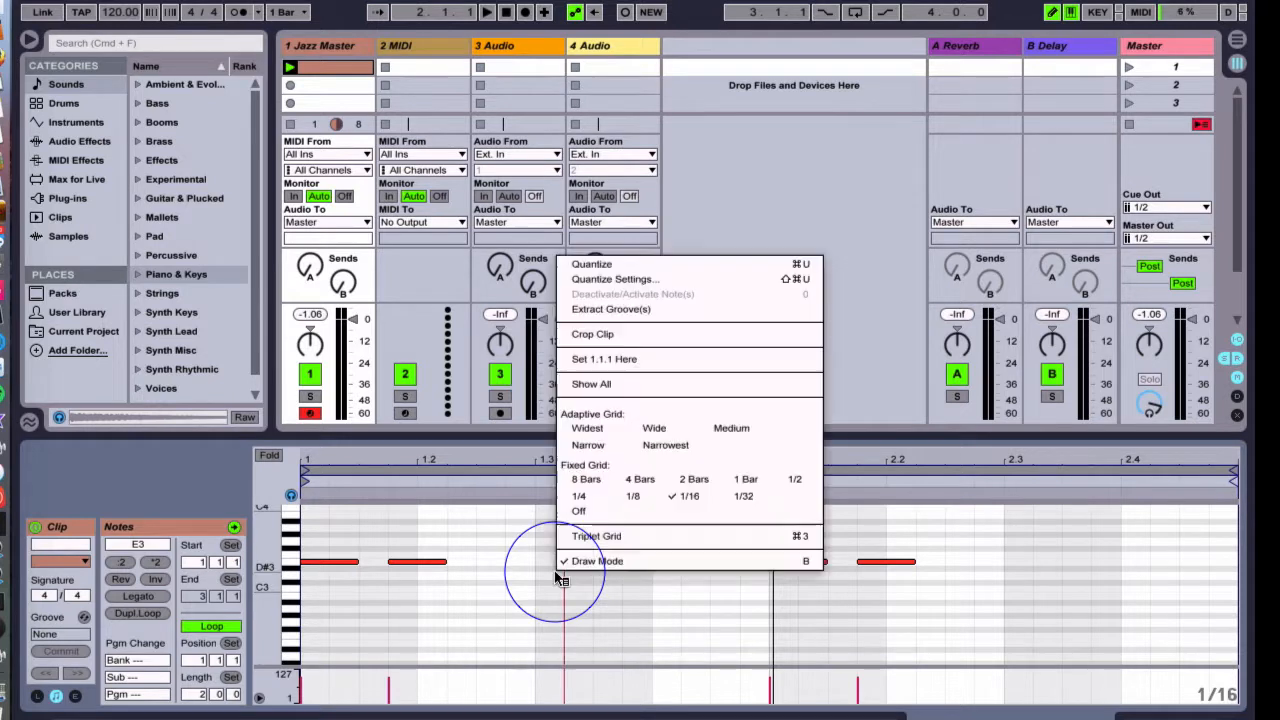
pyautogui.click(760, 483)
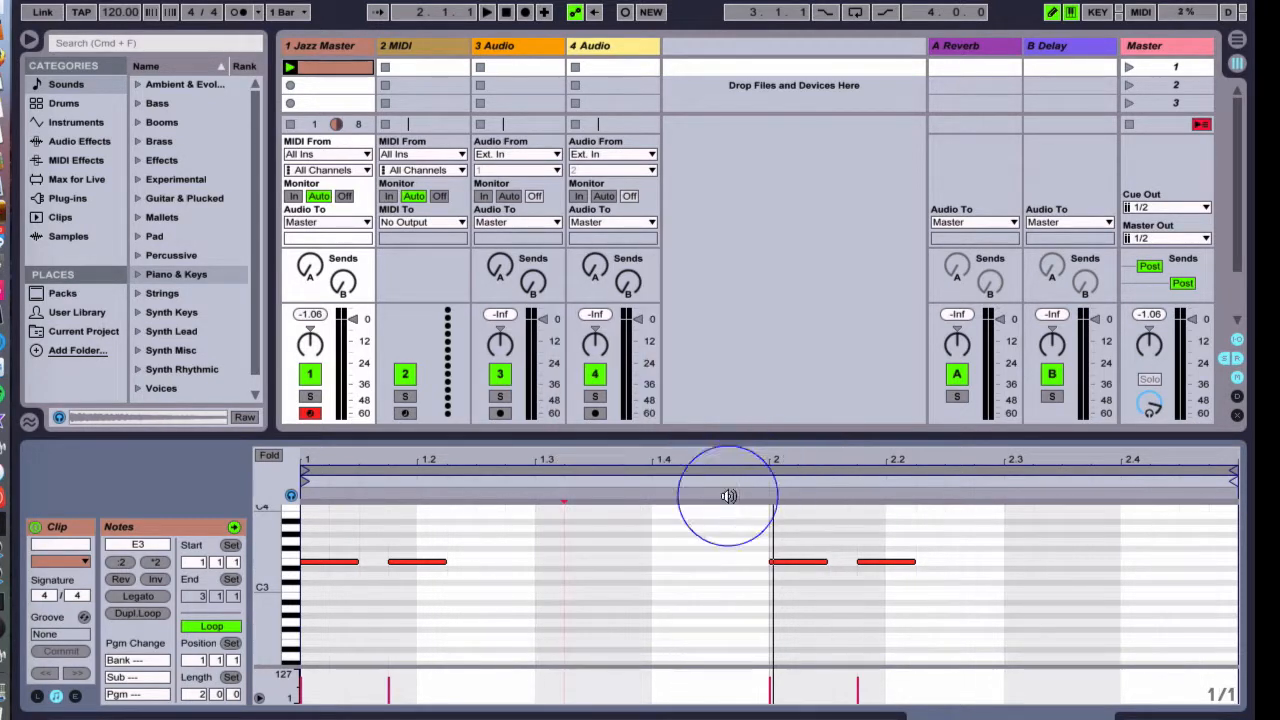
pyautogui.click(1031, 544)
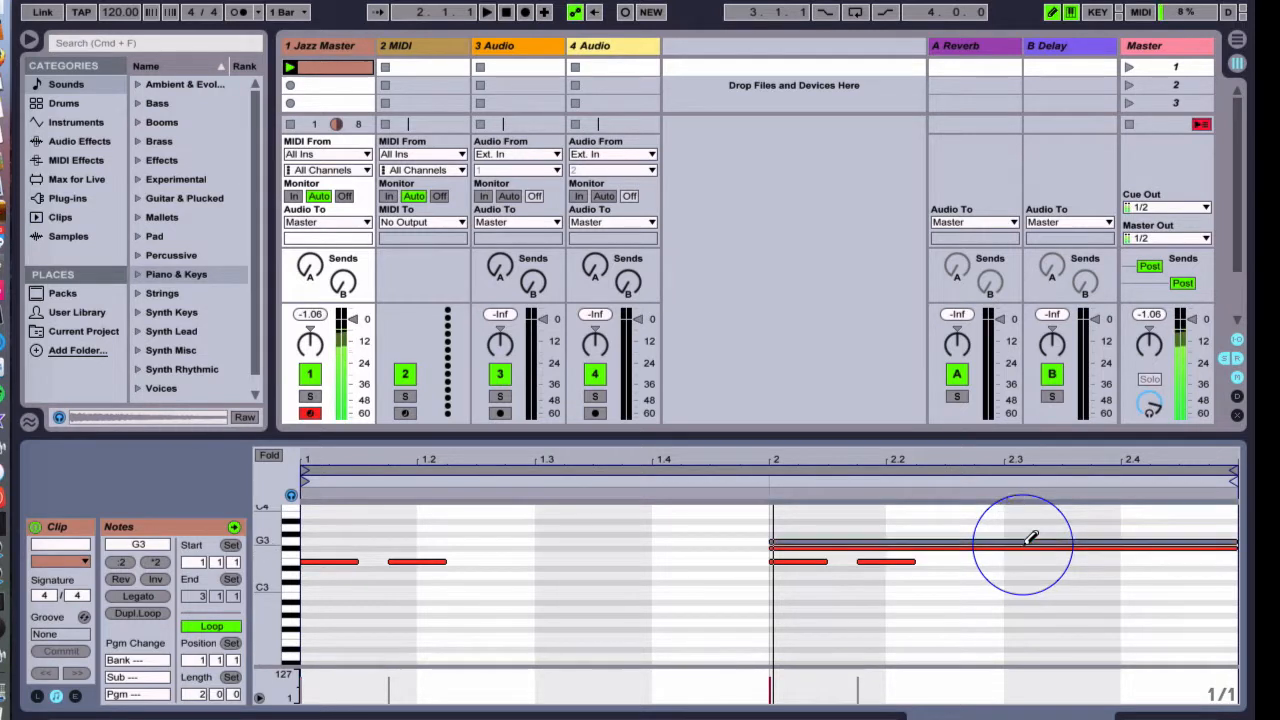
pyautogui.click(1024, 554)
pyautogui.click(1024, 548)
pyautogui.click(1024, 542)
pyautogui.click(1024, 548)
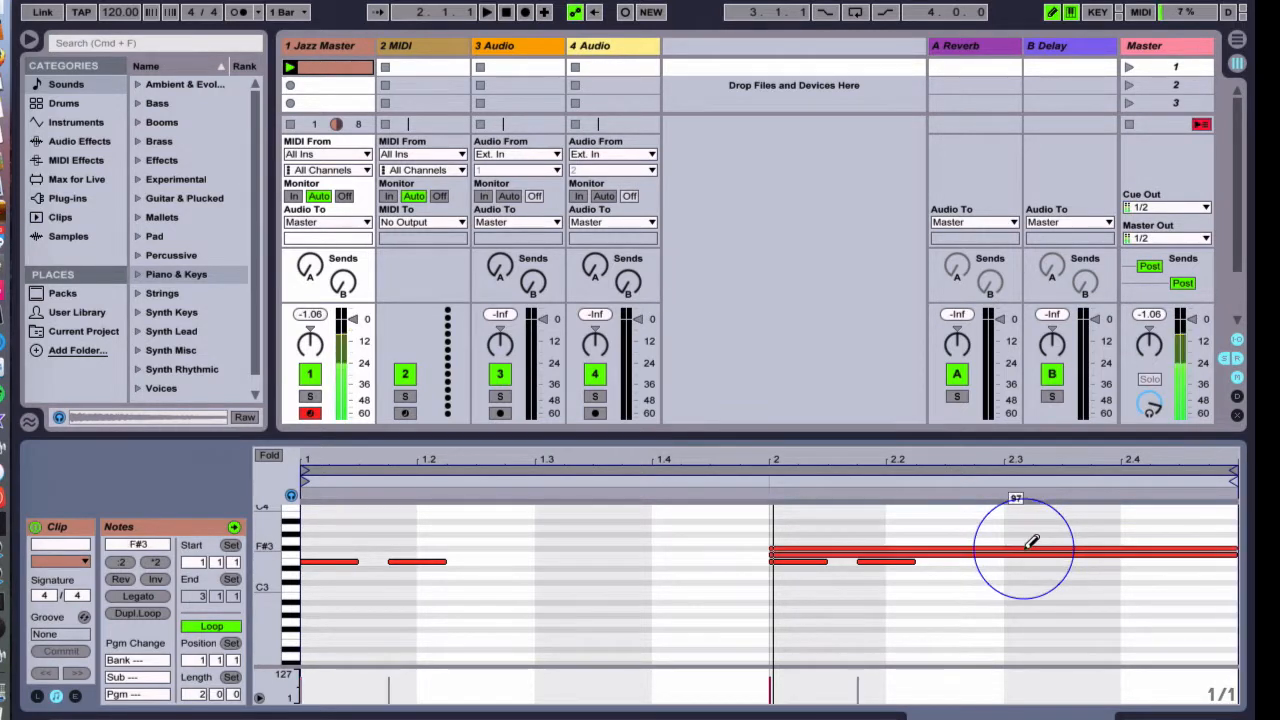
pyautogui.click(1031, 549)
pyautogui.click(1030, 554)
# - Set the fixed grid to 1/2, draw an F3 note starting at beat 2.3 and play the clip
pyautogui.rightClick(1029, 545)
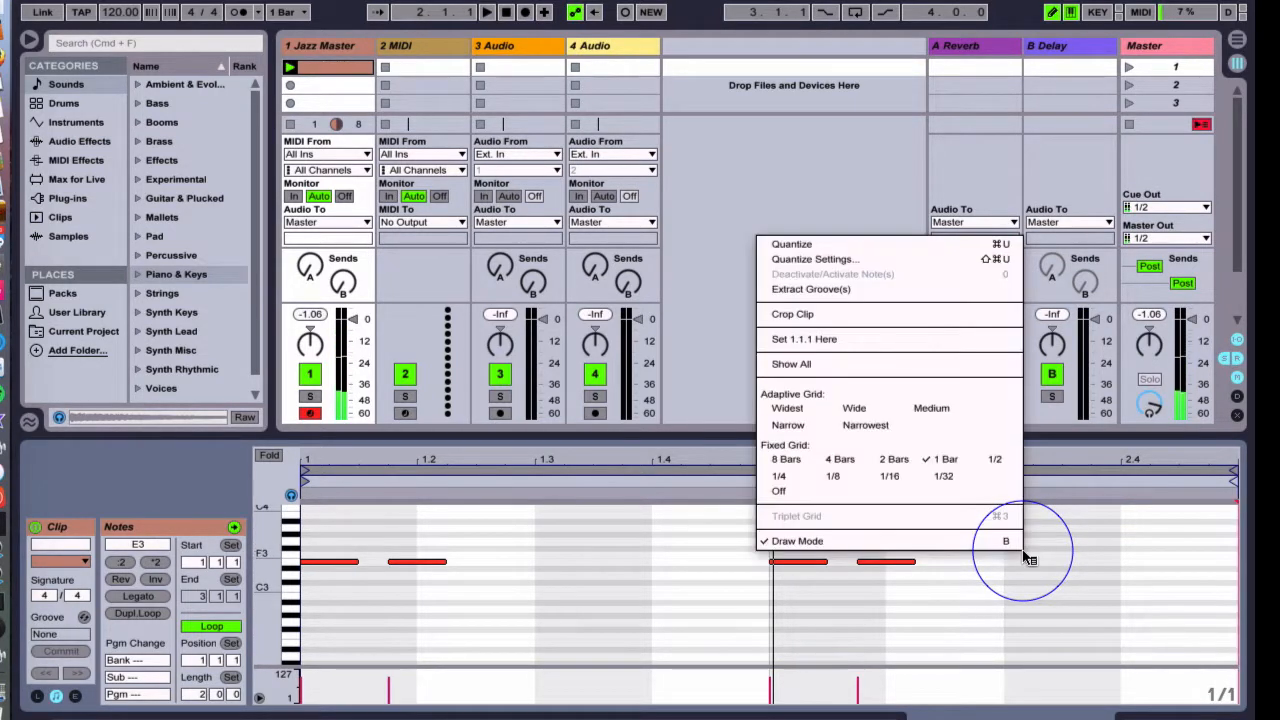
pyautogui.click(910, 490)
pyautogui.click(1026, 550)
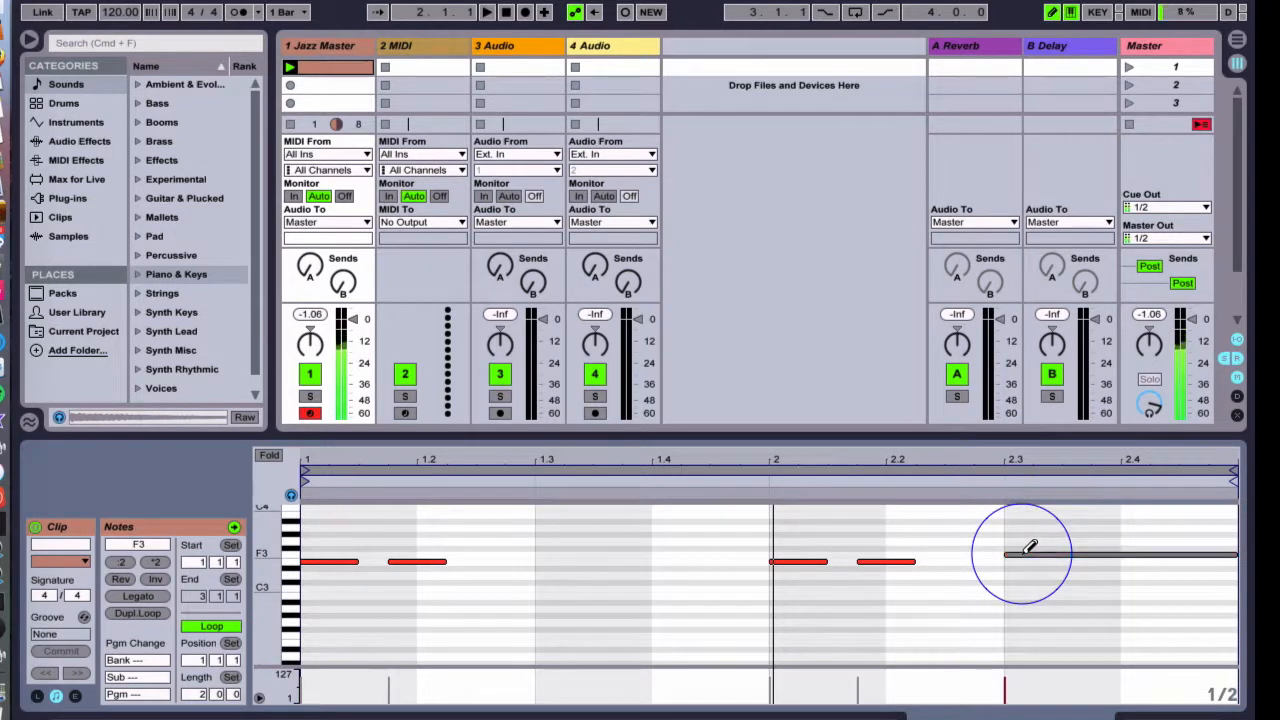
pyautogui.press('space')
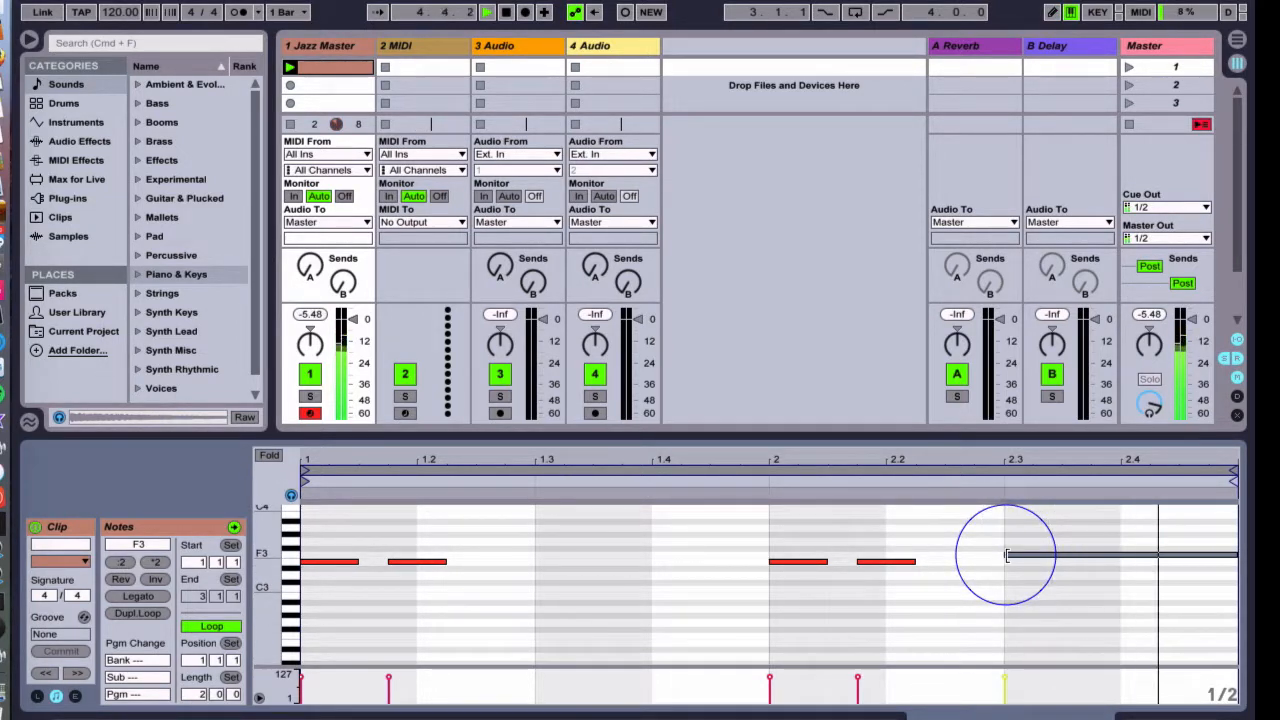
# - Duplicate the loop to four bars, lower the long note at beat 4.3 to C3 and stop playback
pyautogui.click(138, 613)
pyautogui.click(934, 612)
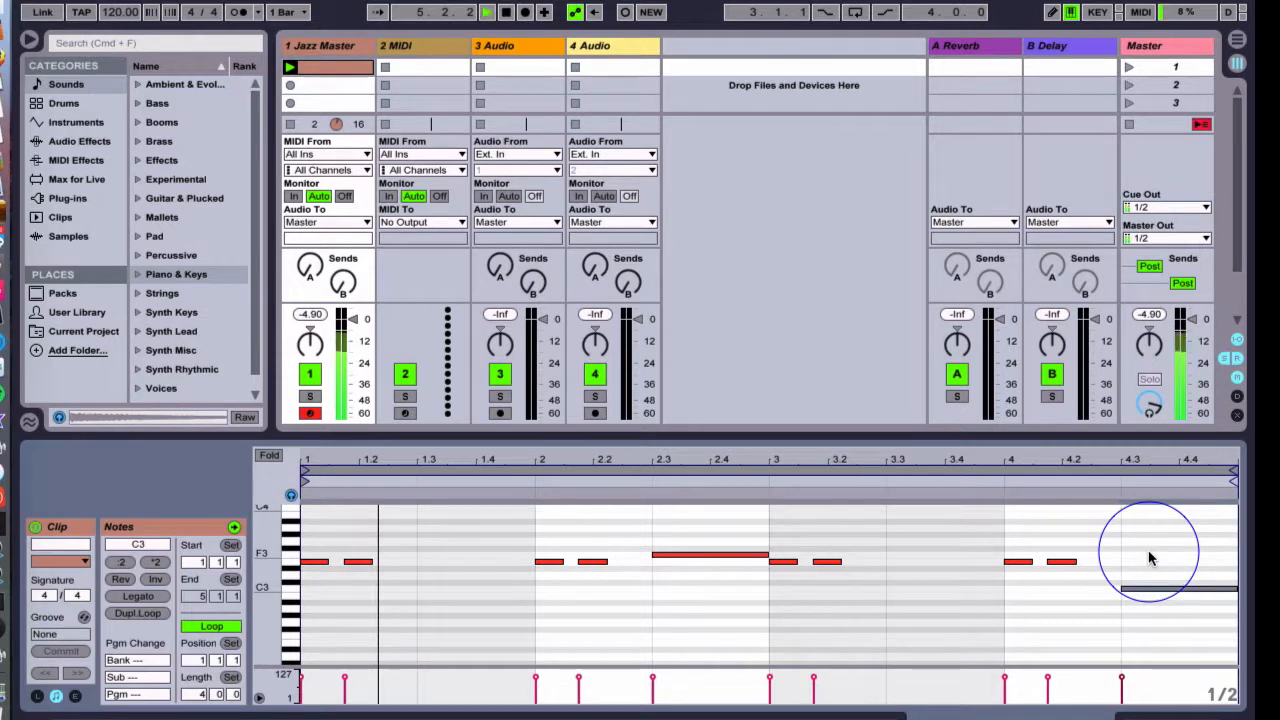
pyautogui.click(1105, 584)
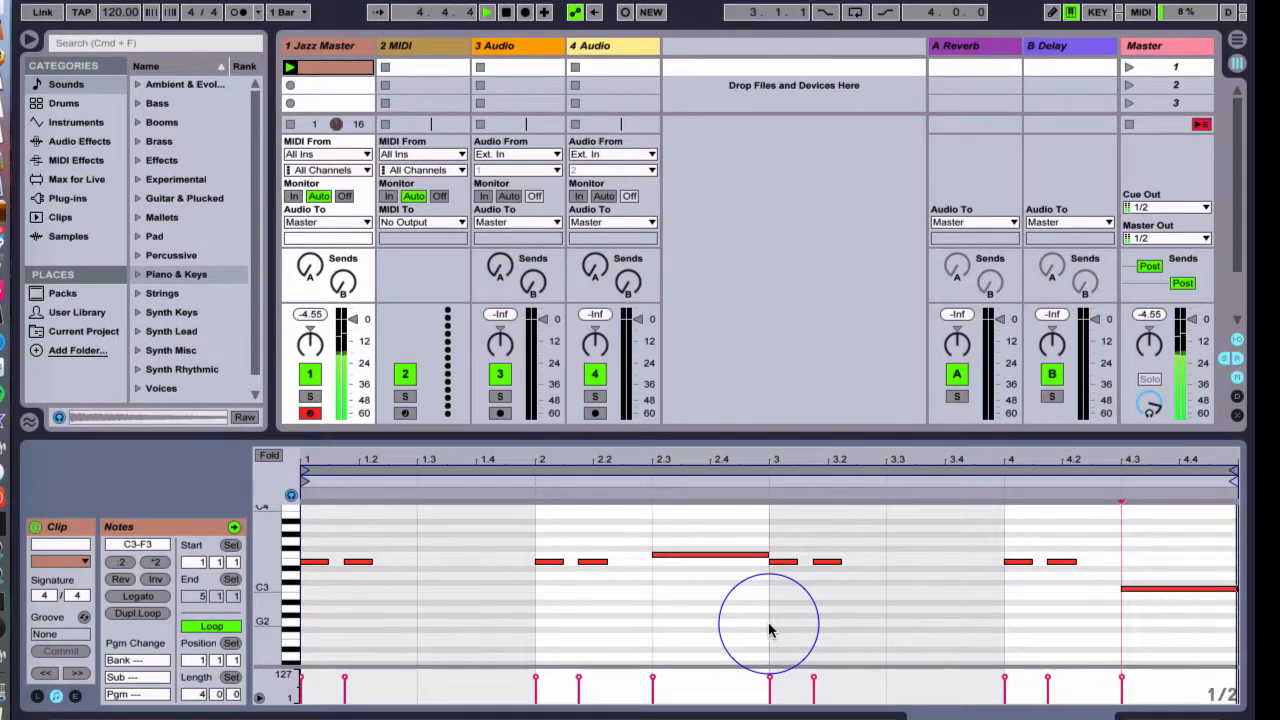
pyautogui.press('space')
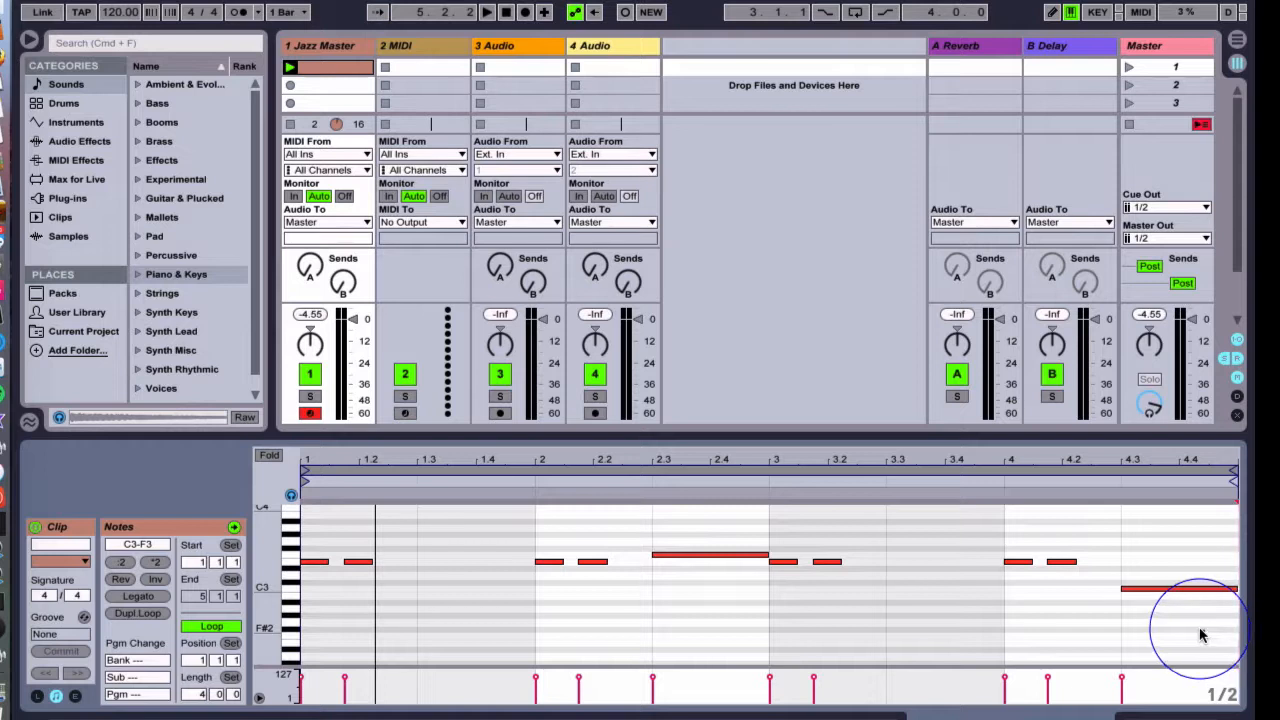
# - Transpose all notes of the Jazz Master clip down one octave to C2-F2
pyautogui.moveTo(1205, 630); pyautogui.dragTo(300, 500)
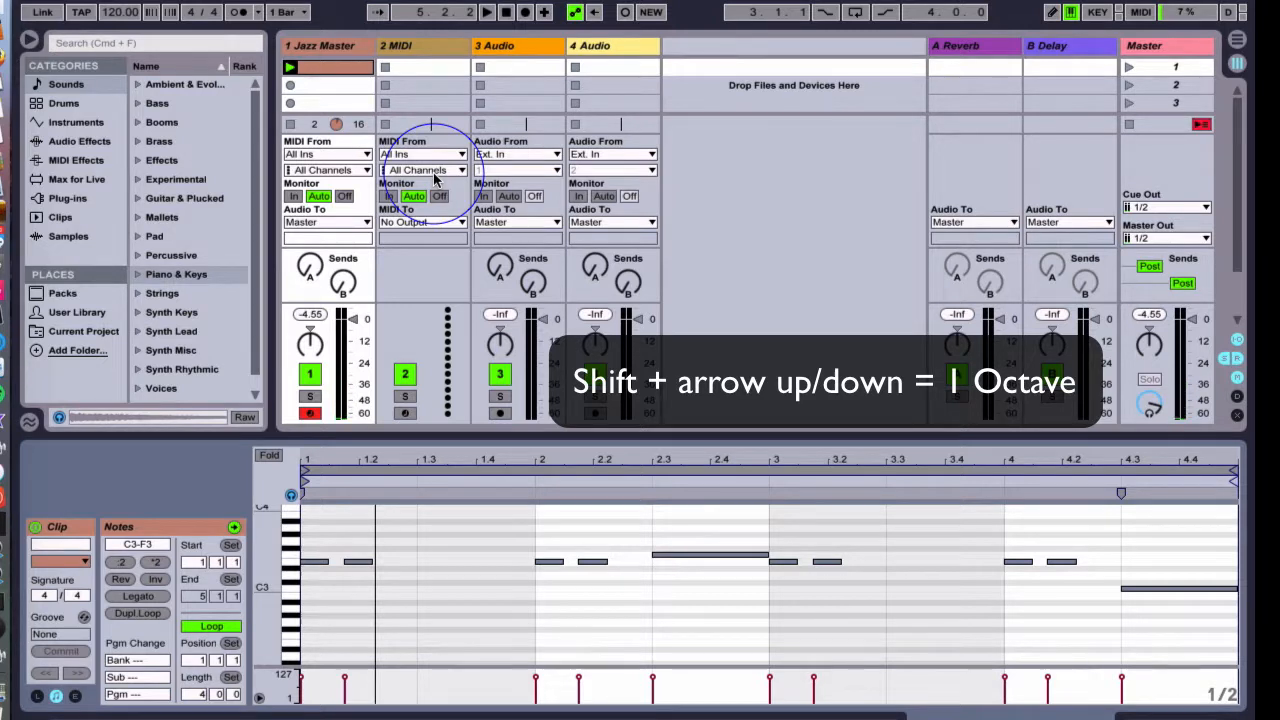
pyautogui.hotkey('shift', 'Down')
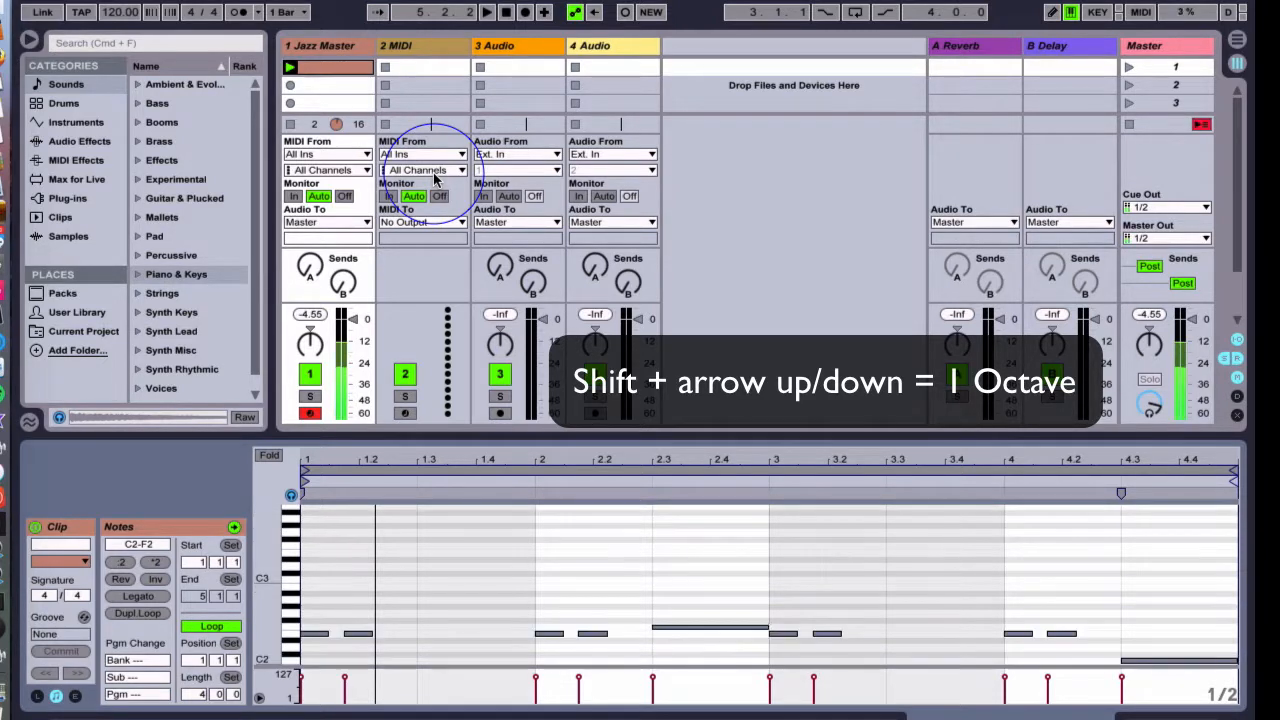
pyautogui.click(320, 69)
# - Search the browser's instruments for "hip" and load the Operator preset Hip-Hop Sub Bass onto the empty MIDI track 2
pyautogui.click(394, 46)
pyautogui.click(130, 46)
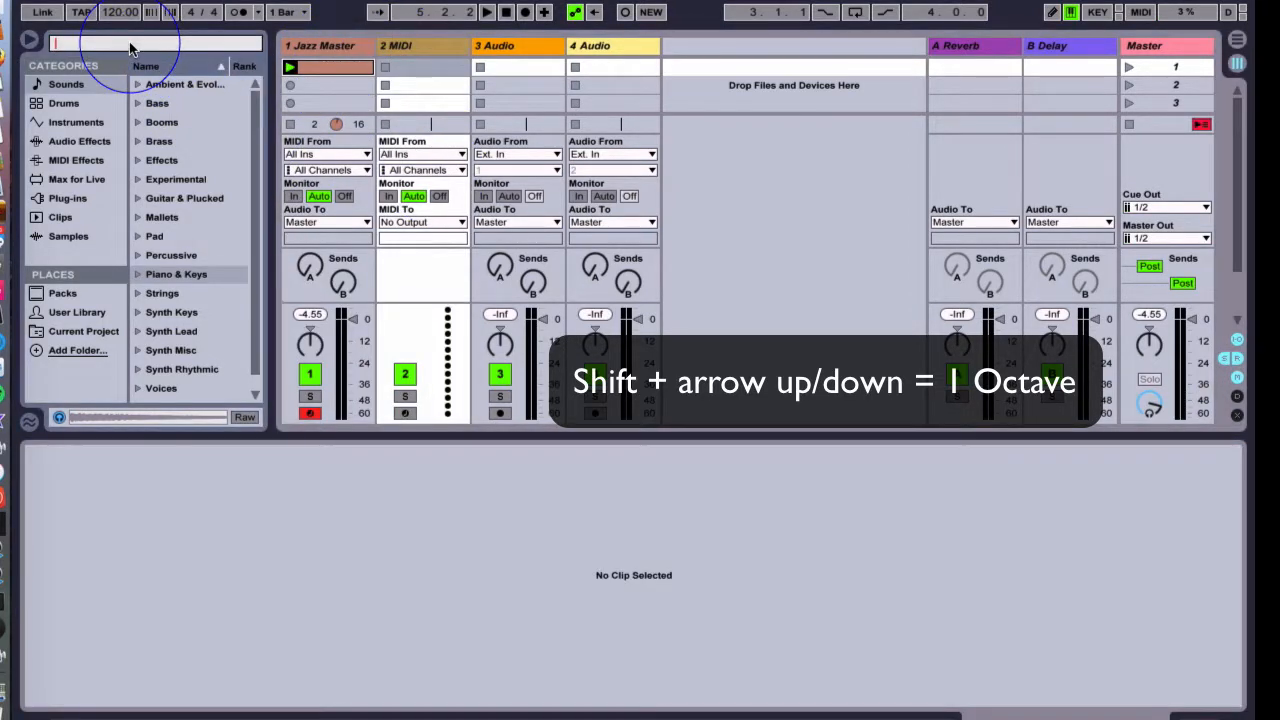
pyautogui.write('hip')
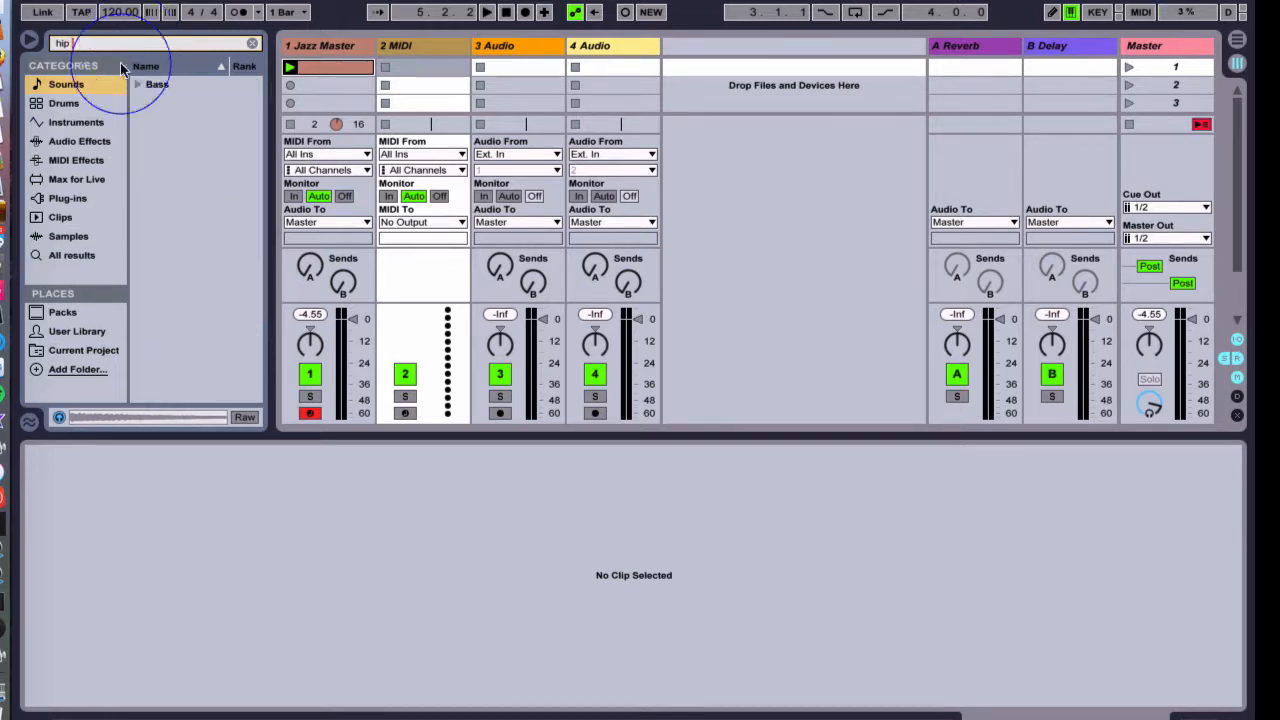
pyautogui.click(78, 122)
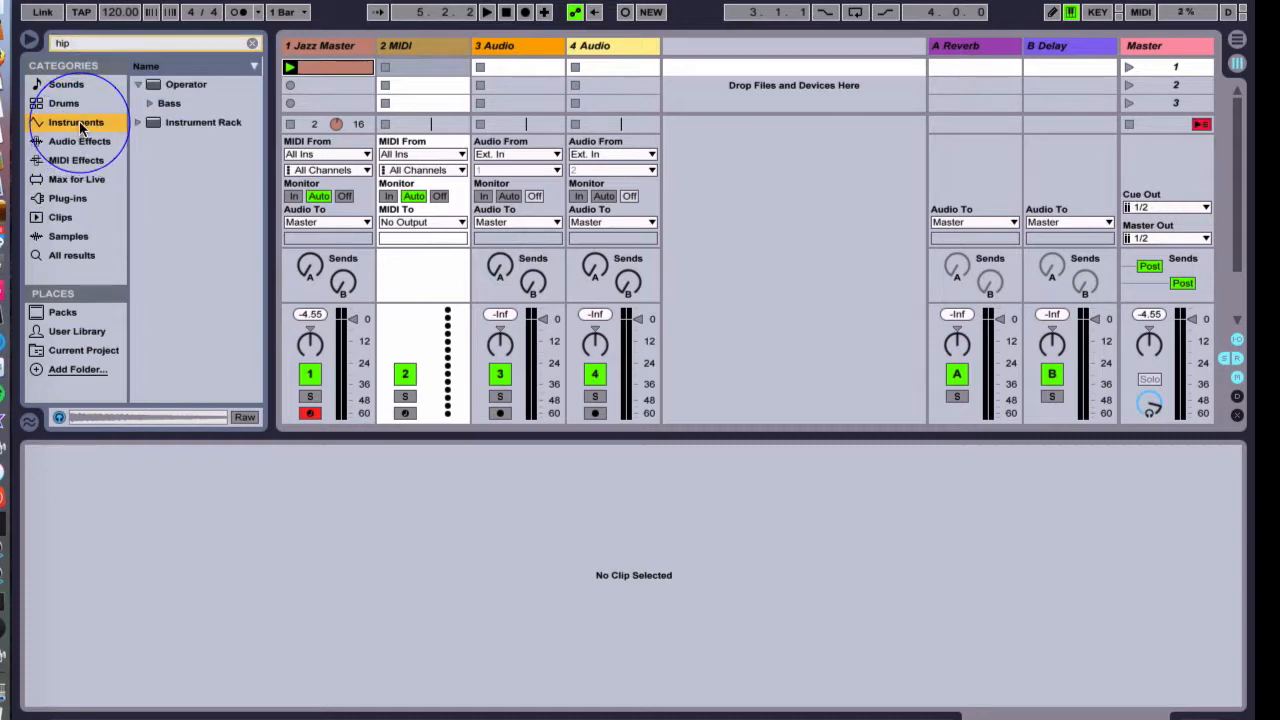
pyautogui.click(149, 103)
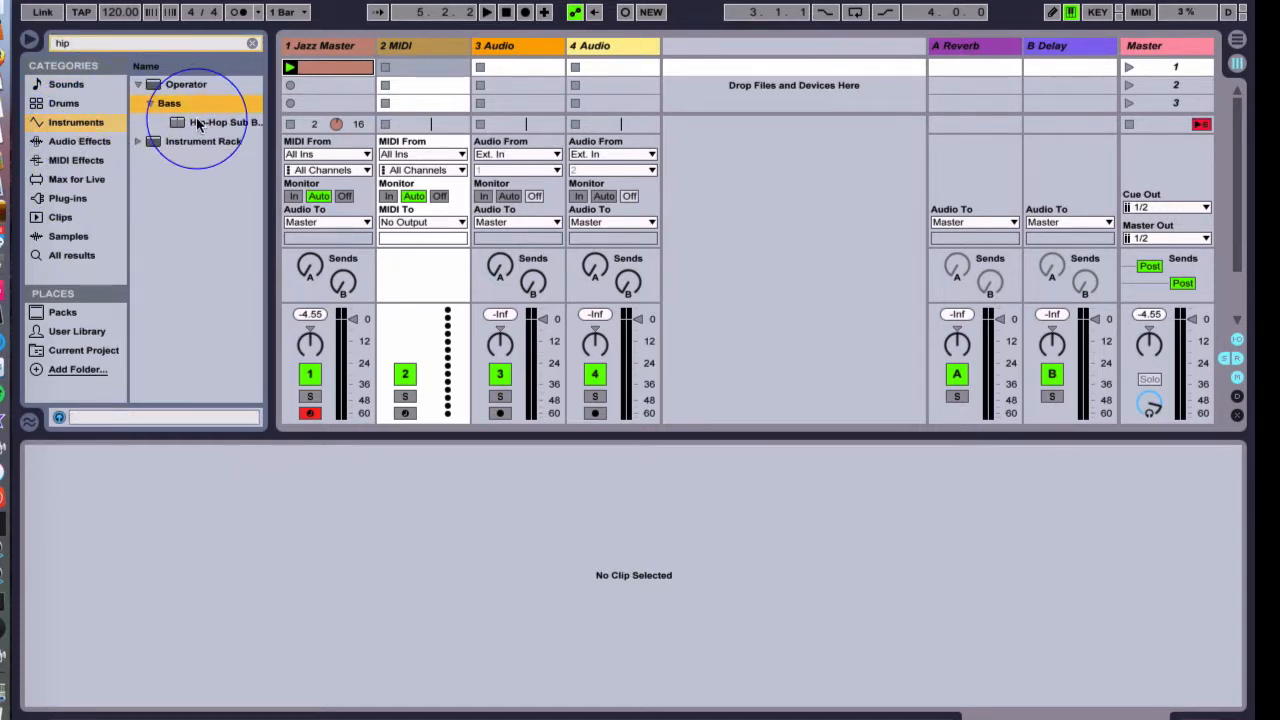
pyautogui.moveTo(197, 122); pyautogui.dragTo(444, 50)
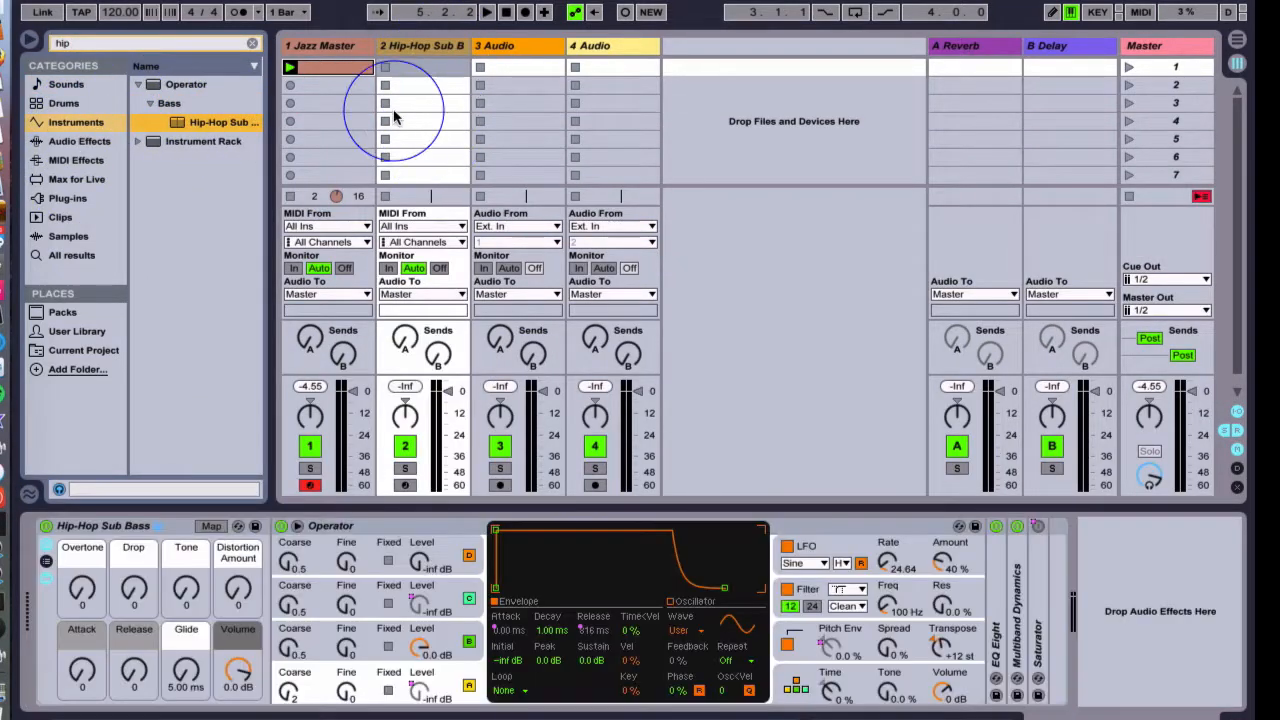
# - Copy the Jazz Master clip into the first slot of the Hip-Hop Sub Bass track and open the copy's notes
pyautogui.click(335, 68)
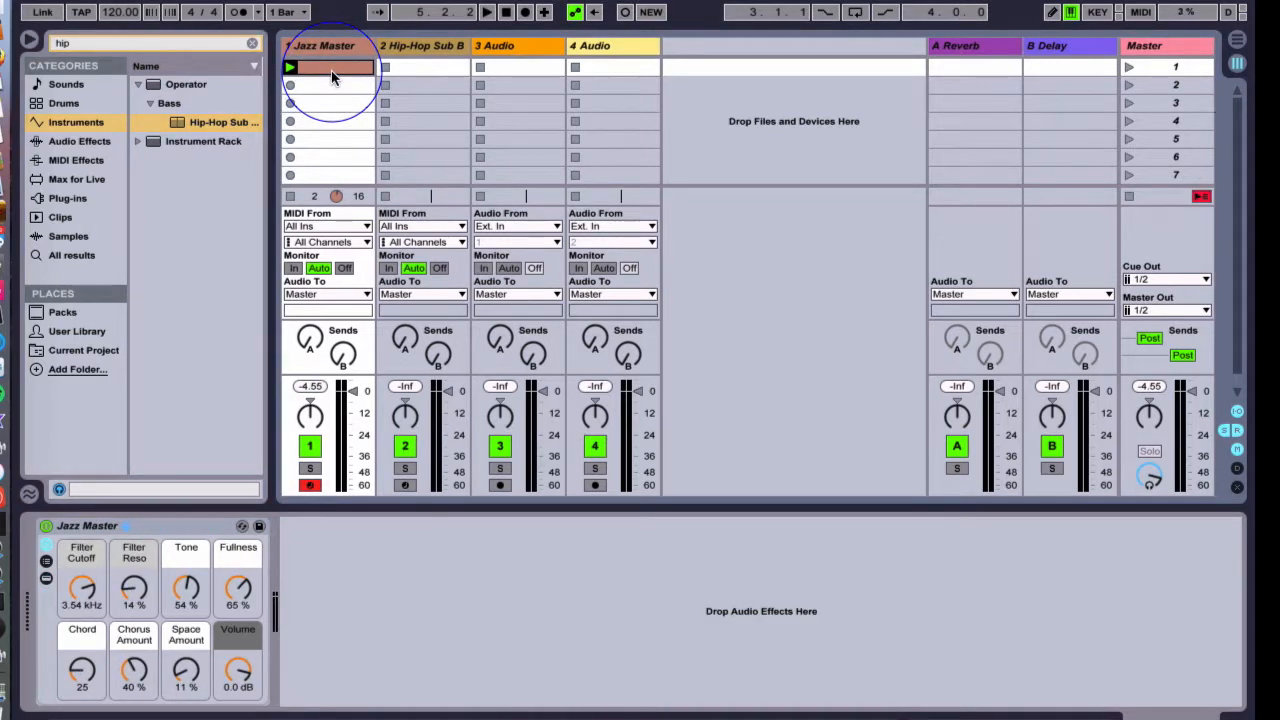
pyautogui.moveTo(335, 78); pyautogui.dragTo(420, 70)
pyautogui.doubleClick(408, 72)
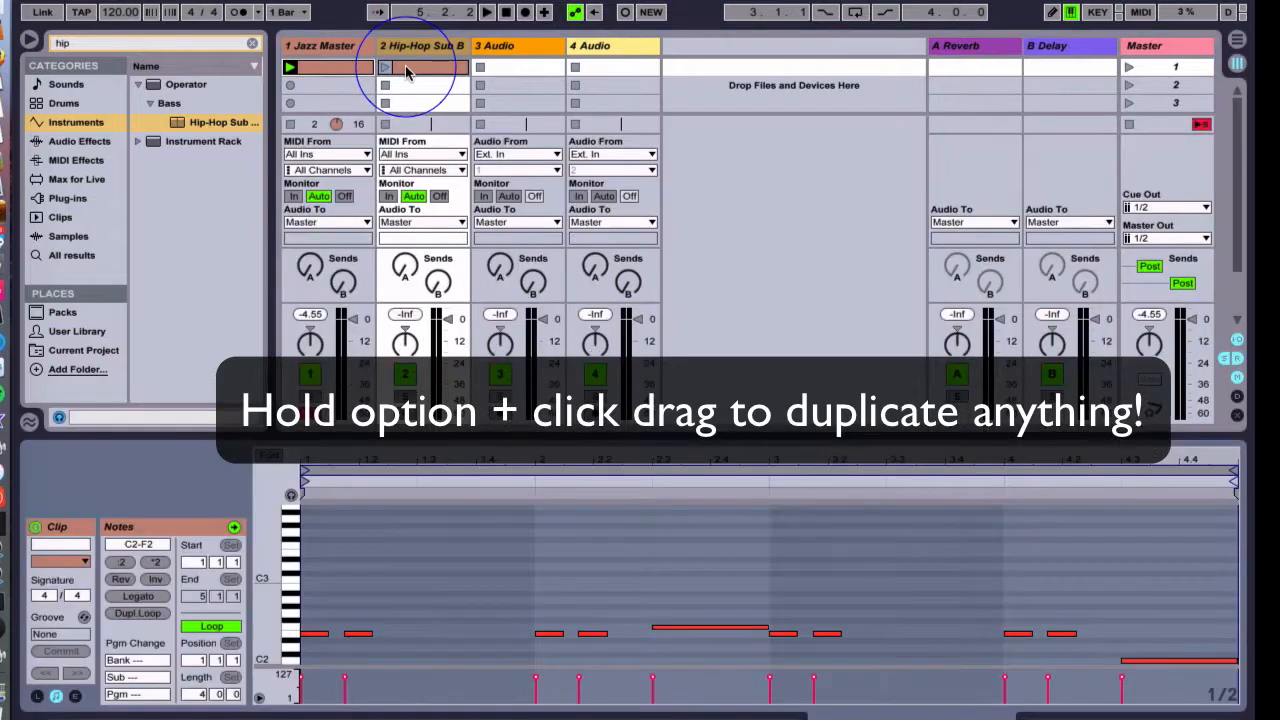
pyautogui.click(424, 49)
pyautogui.doubleClick(424, 48)
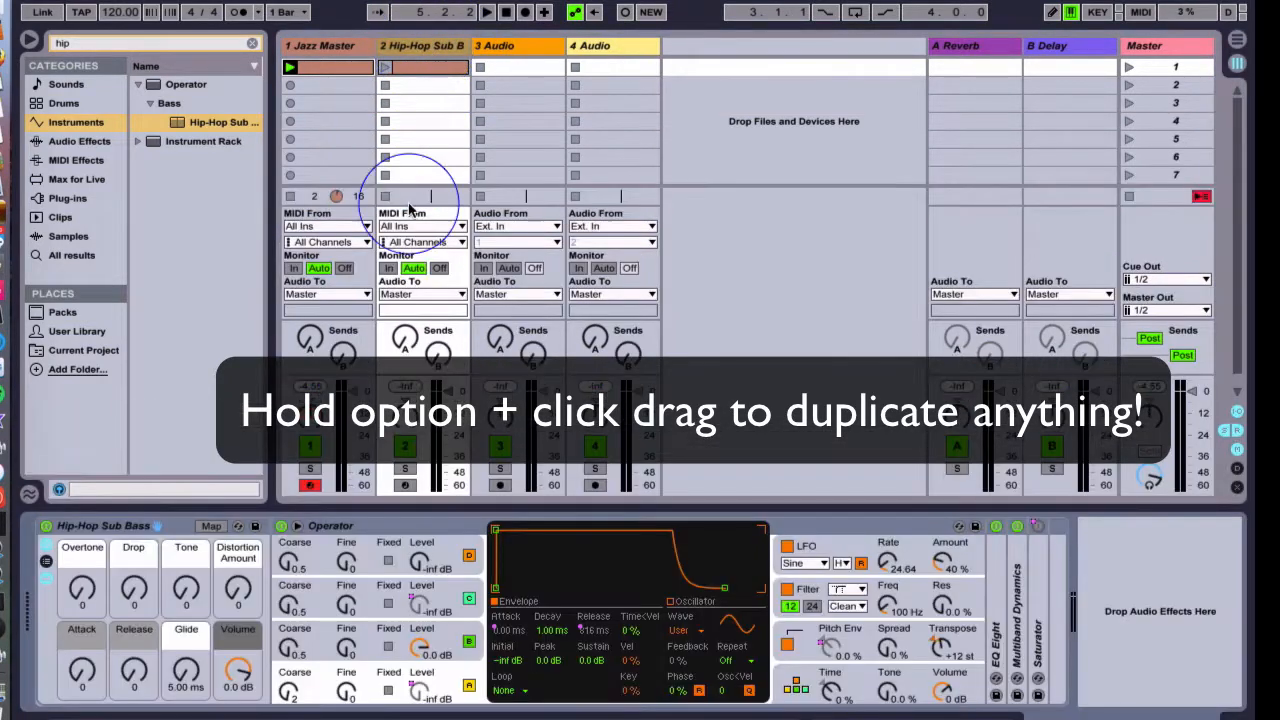
pyautogui.doubleClick(414, 70)
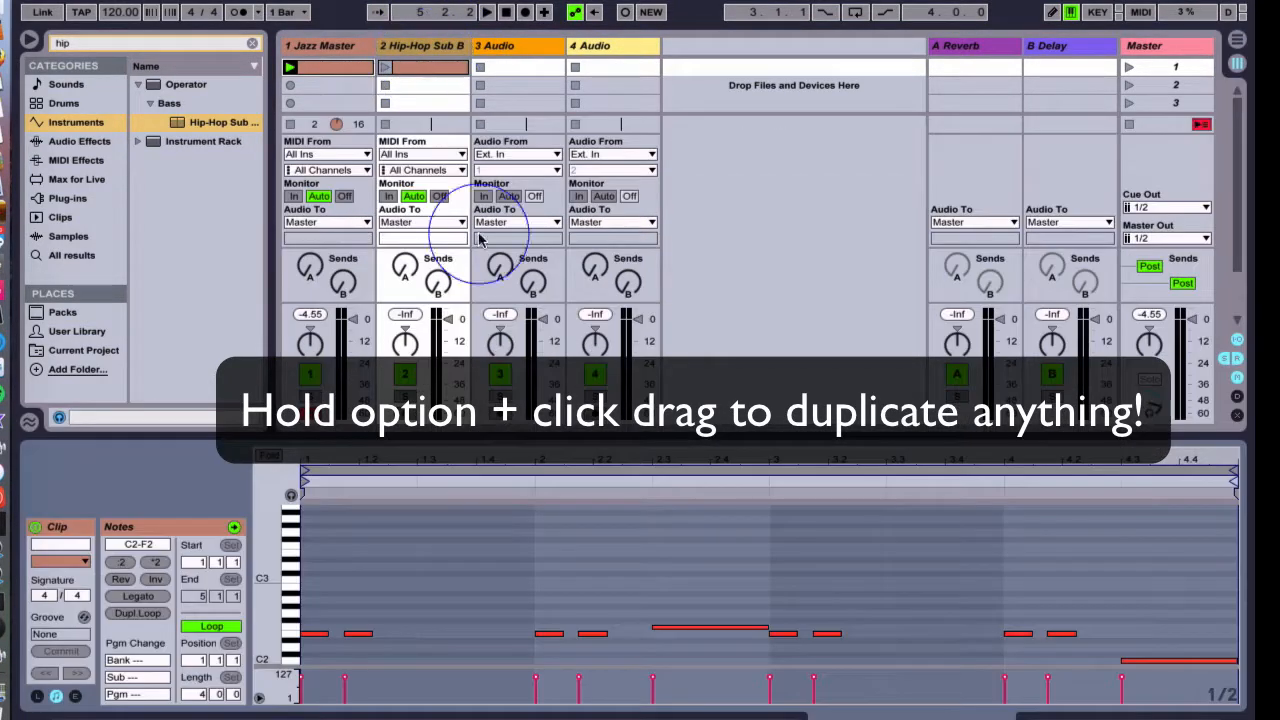
# - Enlarge the note editor and transpose all notes of the bass clip down one octave to C1-F1
pyautogui.moveTo(455, 436); pyautogui.dragTo(457, 346)
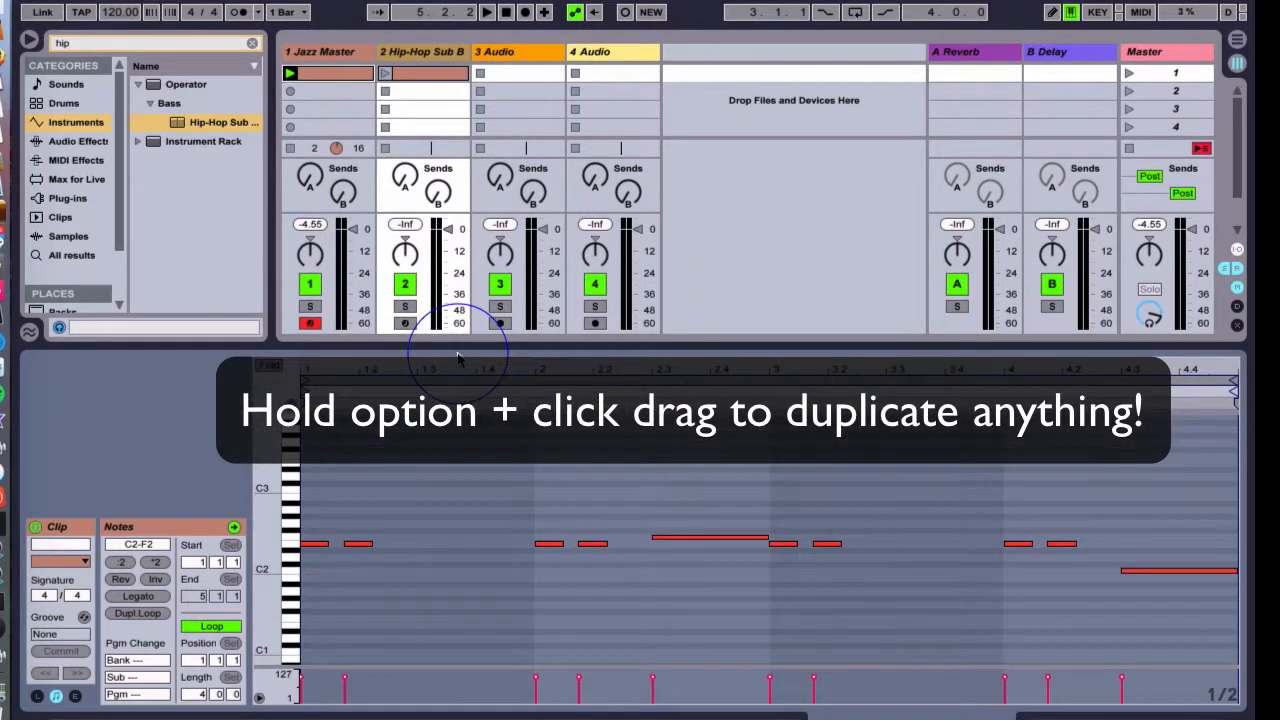
pyautogui.click(418, 466)
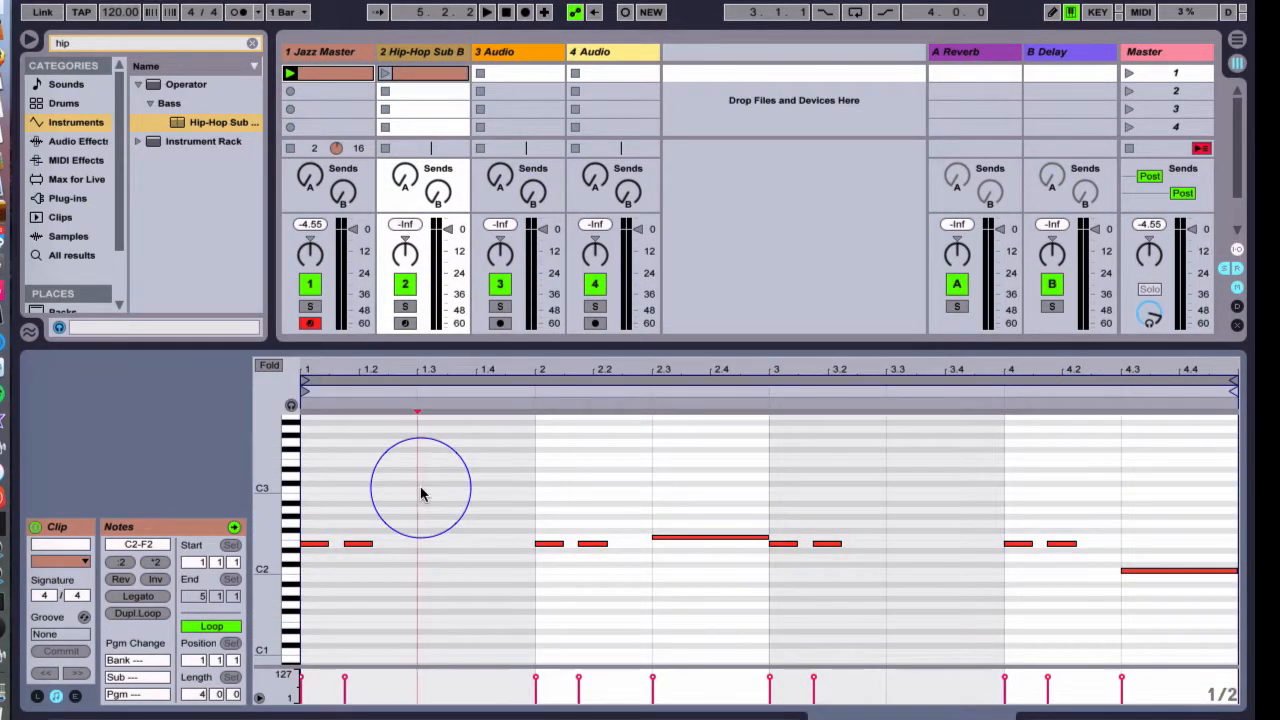
pyautogui.press('super+a')
pyautogui.moveTo(312, 462); pyautogui.dragTo(1088, 643)
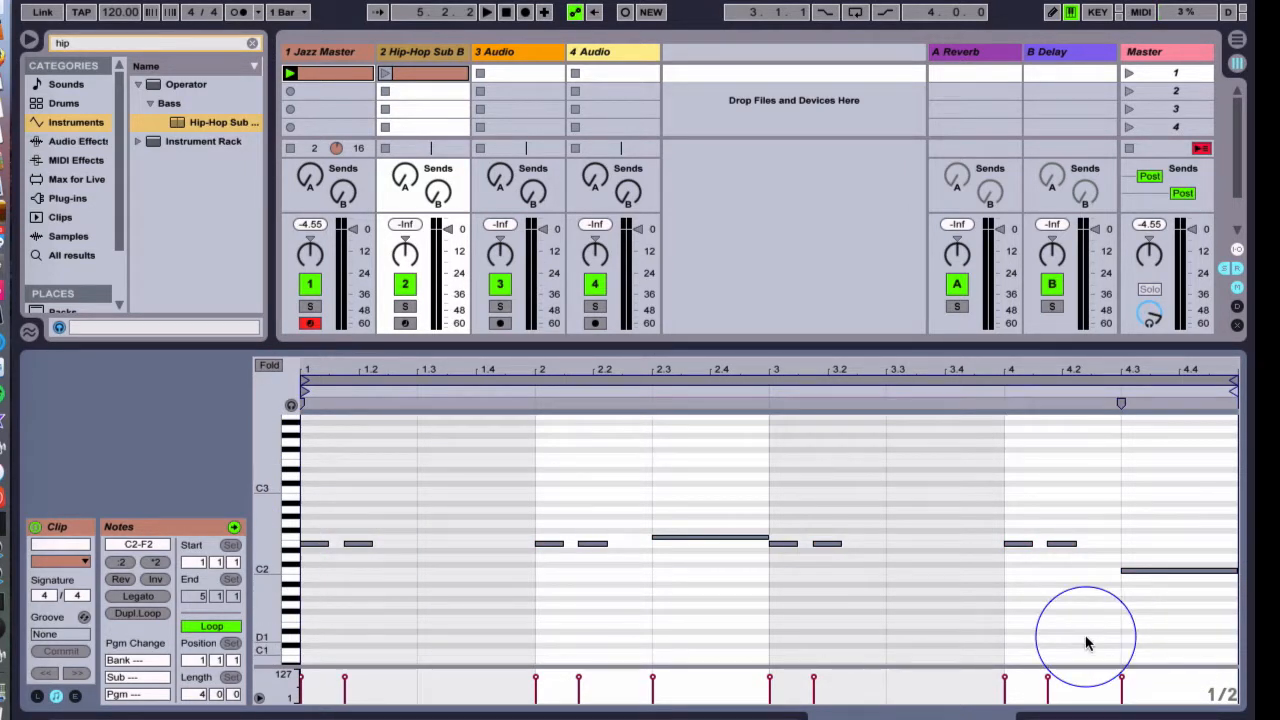
pyautogui.hotkey('shift', 'Down')
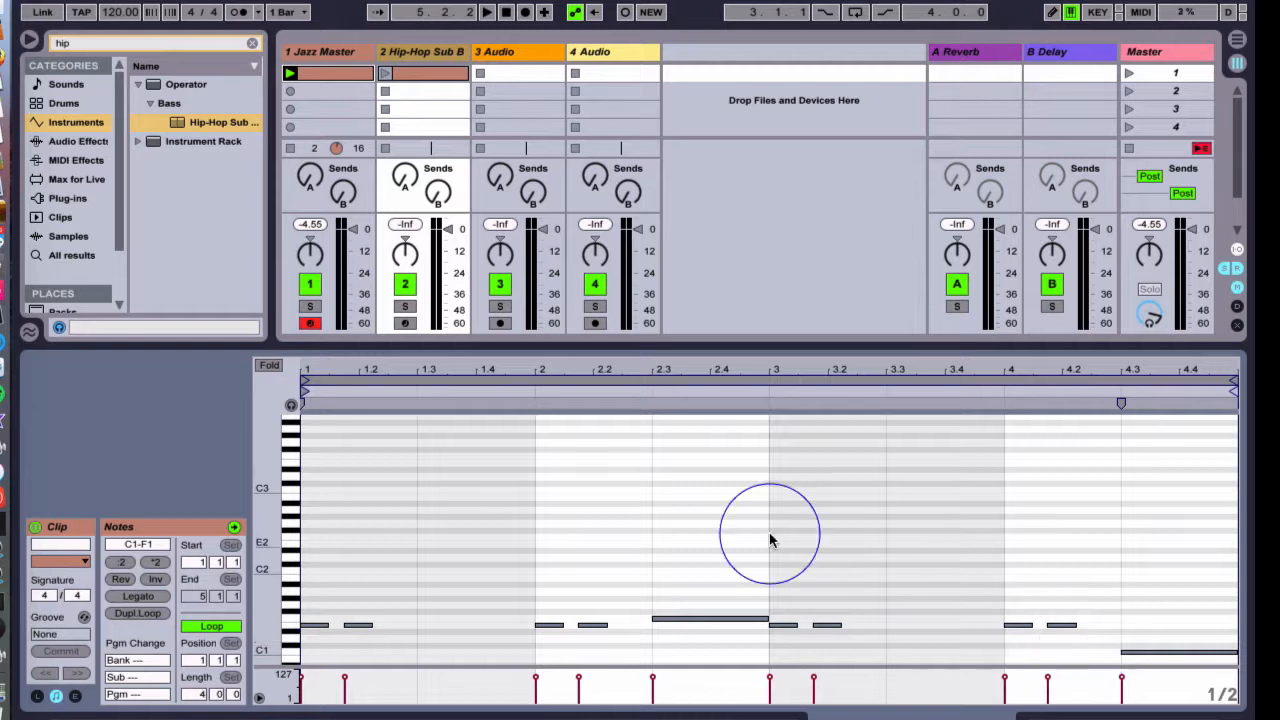
# - Stop the Jazz Master clip and launch the Hip-Hop Sub Bass clip on its own
pyautogui.click(291, 148)
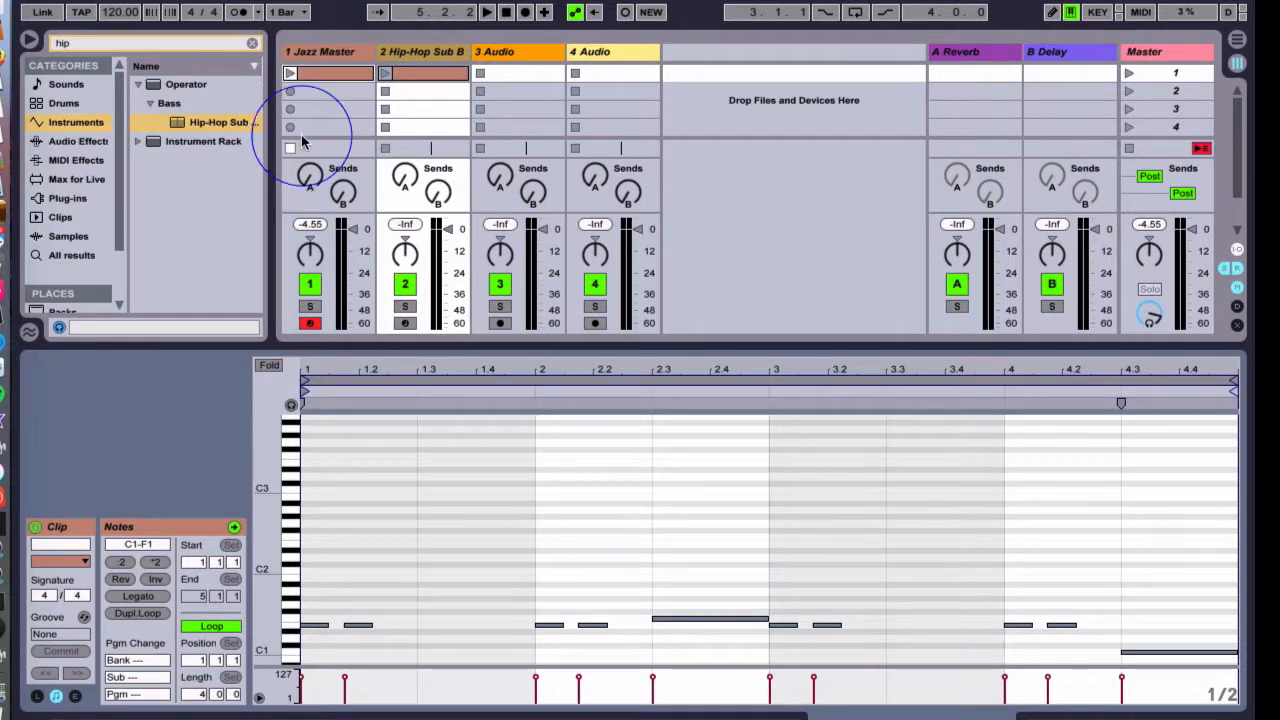
pyautogui.click(385, 75)
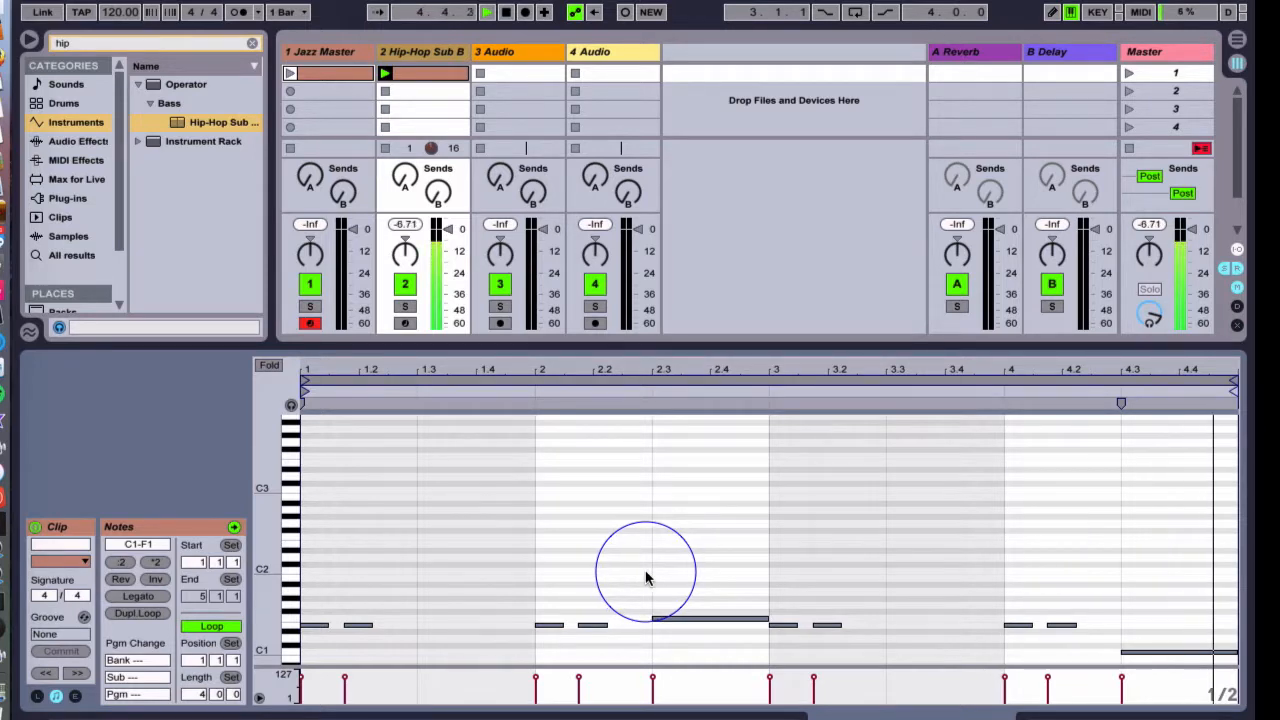
# - Enlarge the clip slot area, compare the two MIDI tracks, and launch the Jazz Master clip alongside the Hip-Hop Sub Bass clip
pyautogui.moveTo(430, 348); pyautogui.dragTo(366, 400)
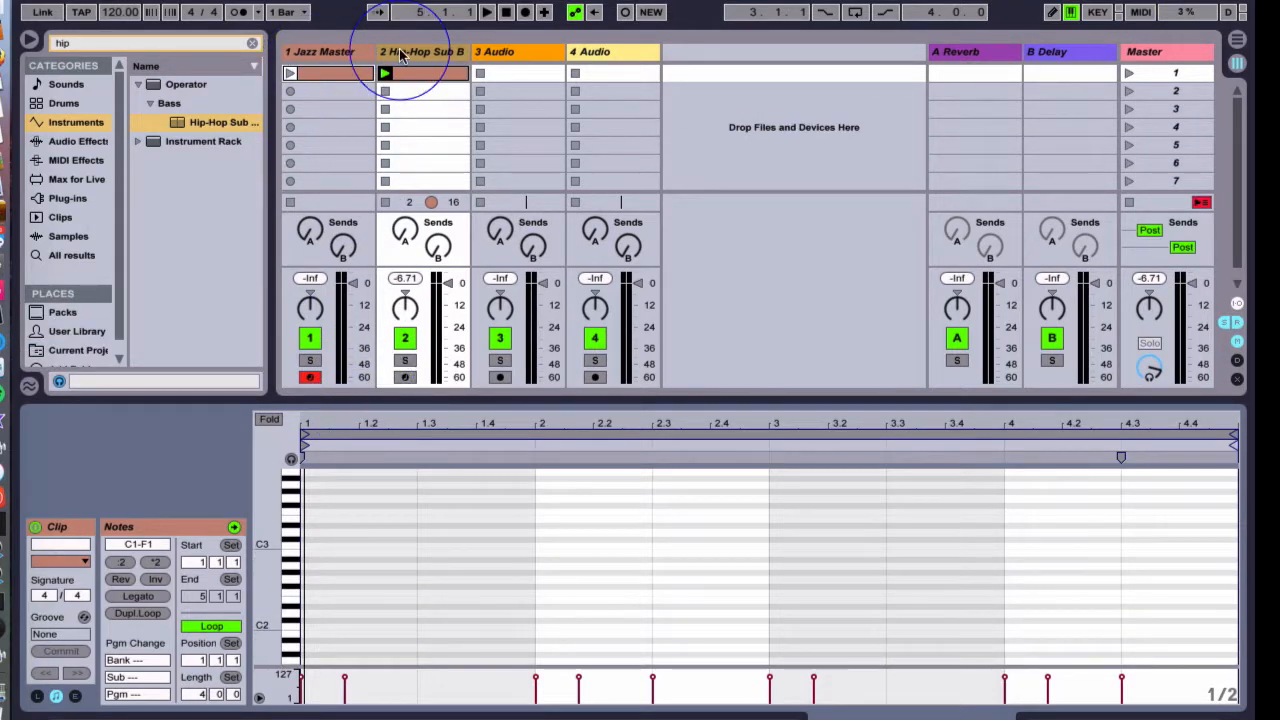
pyautogui.click(400, 54)
pyautogui.click(337, 52)
pyautogui.click(420, 53)
pyautogui.click(340, 52)
pyautogui.click(403, 54)
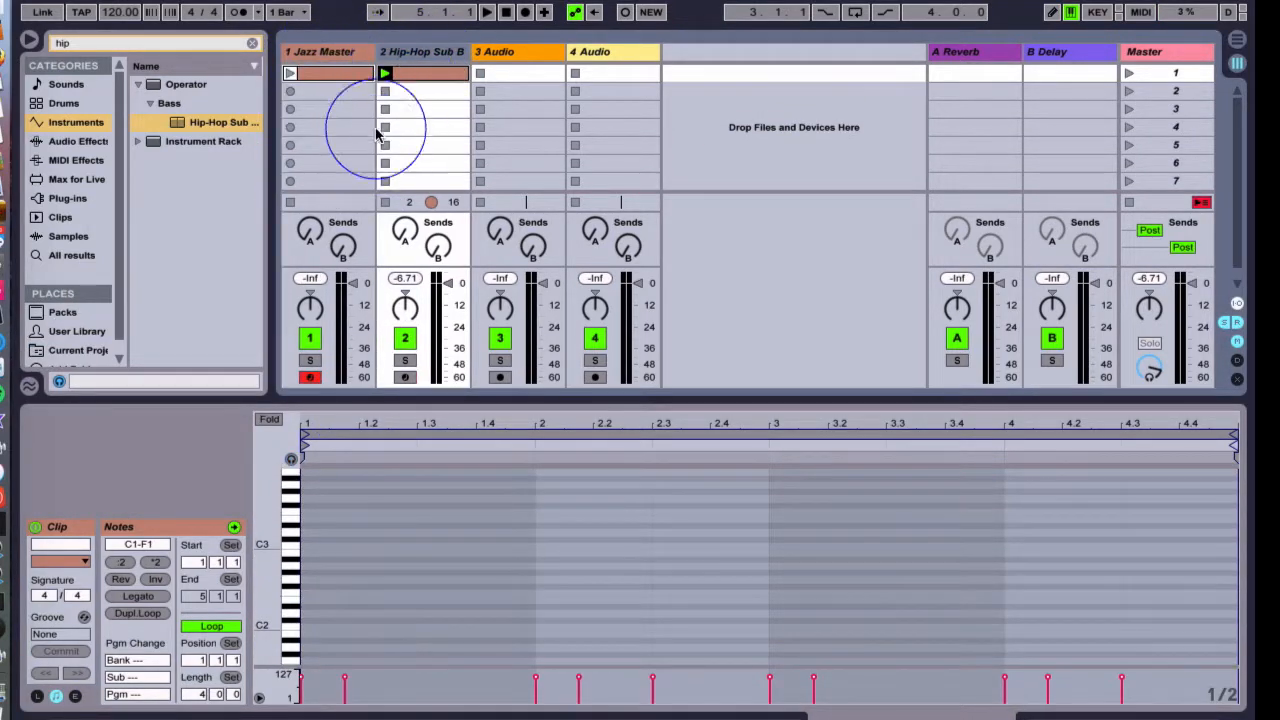
pyautogui.click(334, 51)
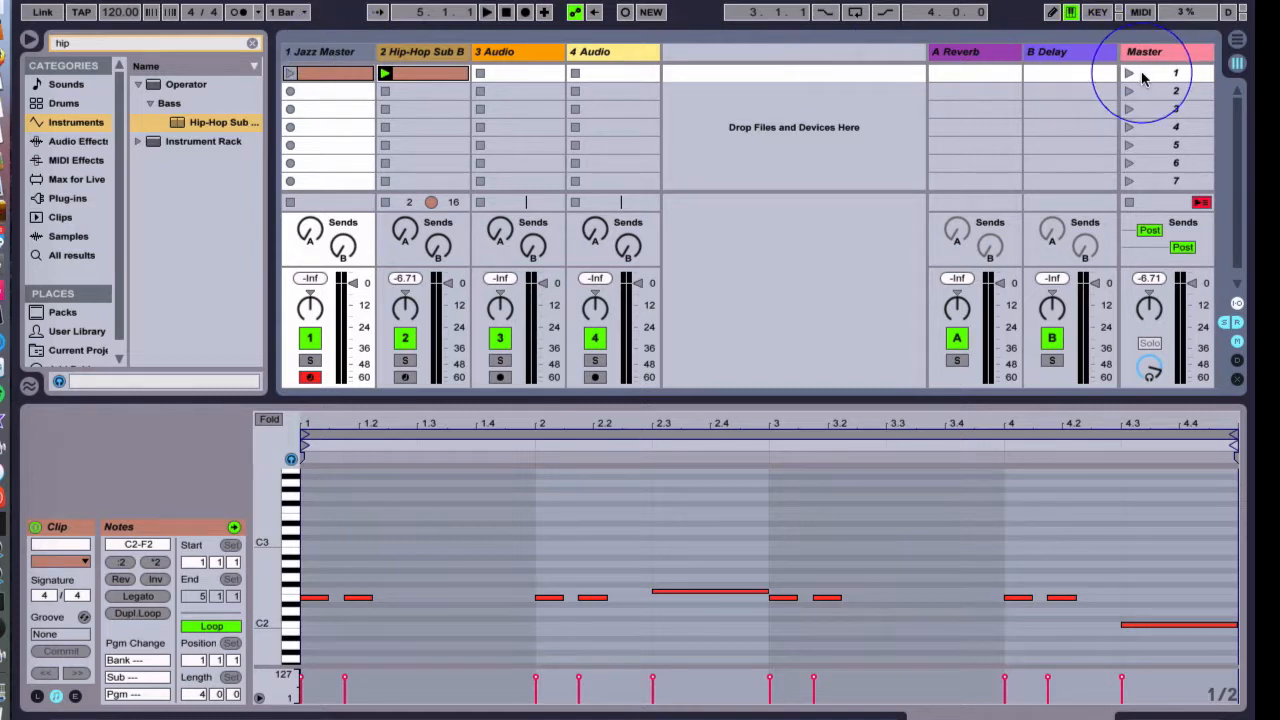
pyautogui.click(290, 73)
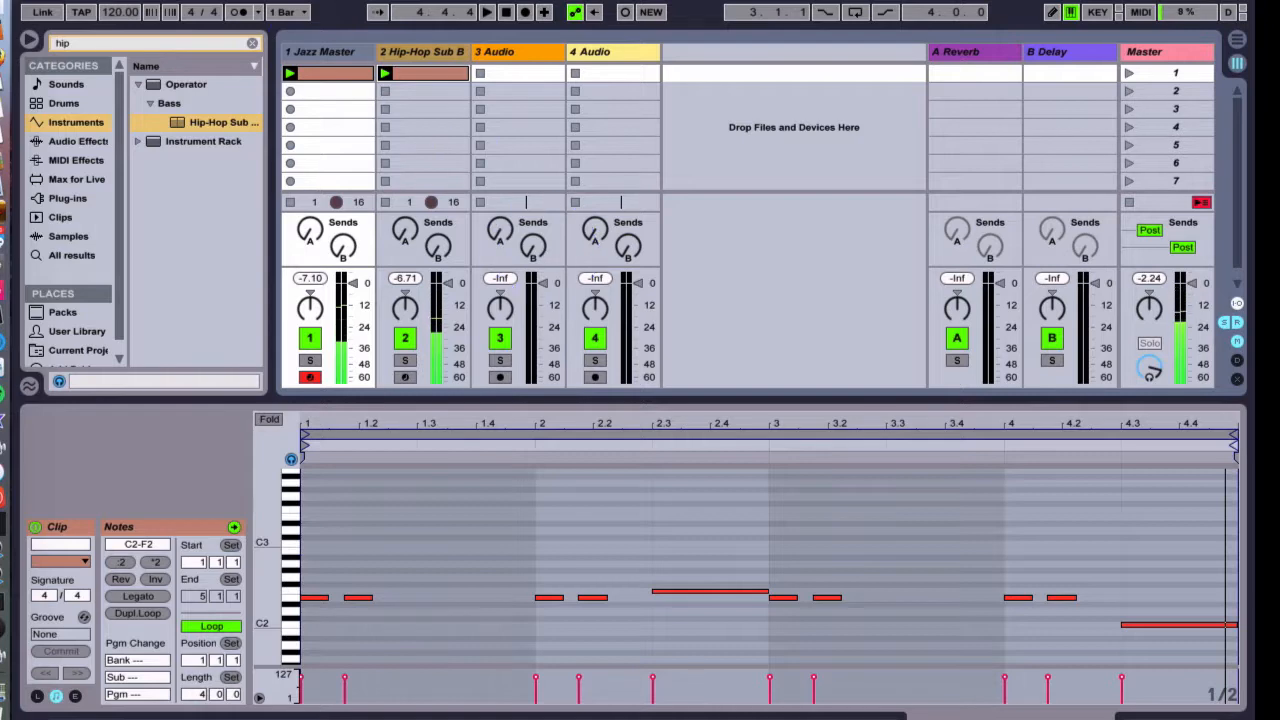
# - Clear the browser search and open the notes of the Jazz Master clip
pyautogui.click(138, 84)
pyautogui.click(252, 43)
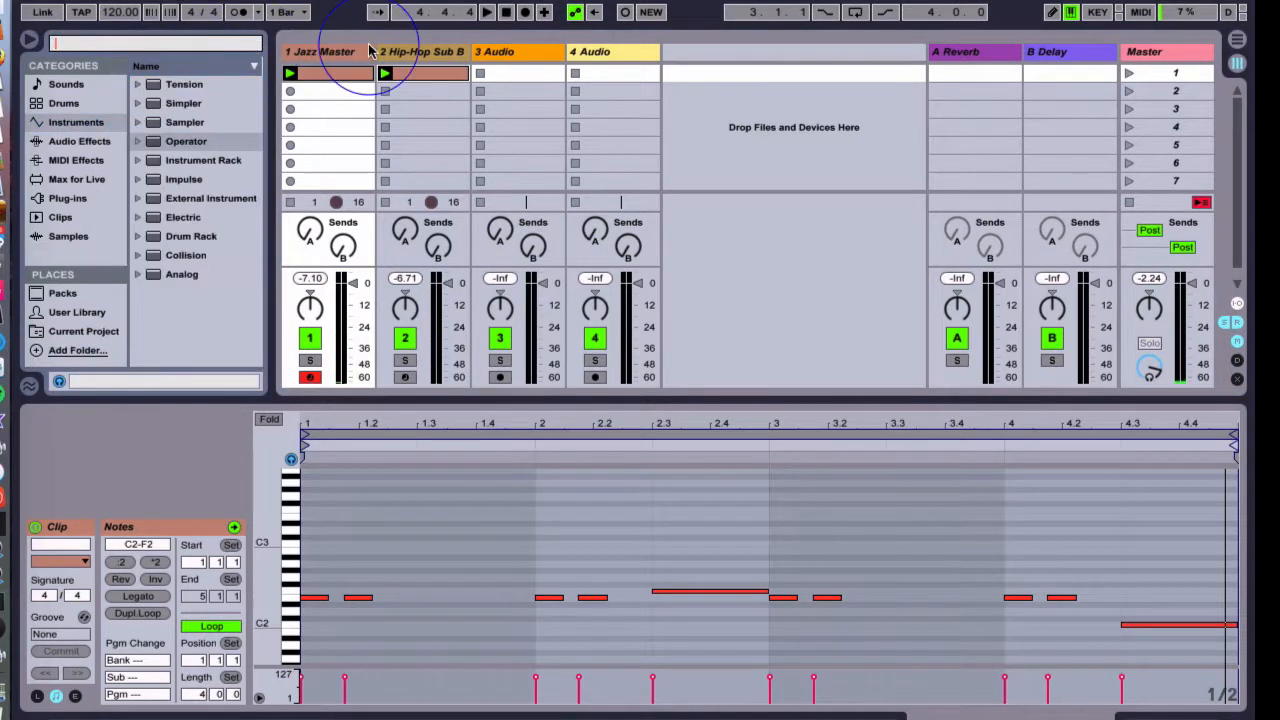
pyautogui.click(410, 73)
pyautogui.click(330, 73)
pyautogui.click(417, 588)
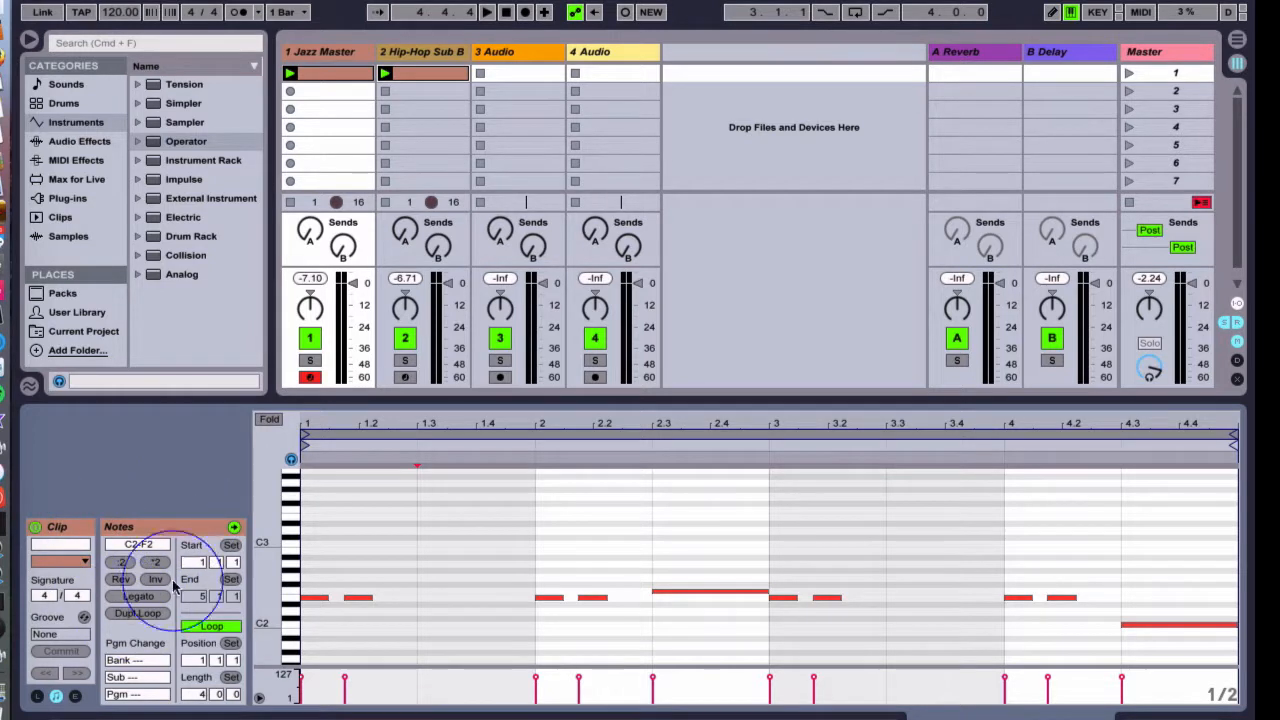
# - Stop the Hip-Hop Sub Bass clip while leaving the Jazz Master clip active
pyautogui.click(425, 173)
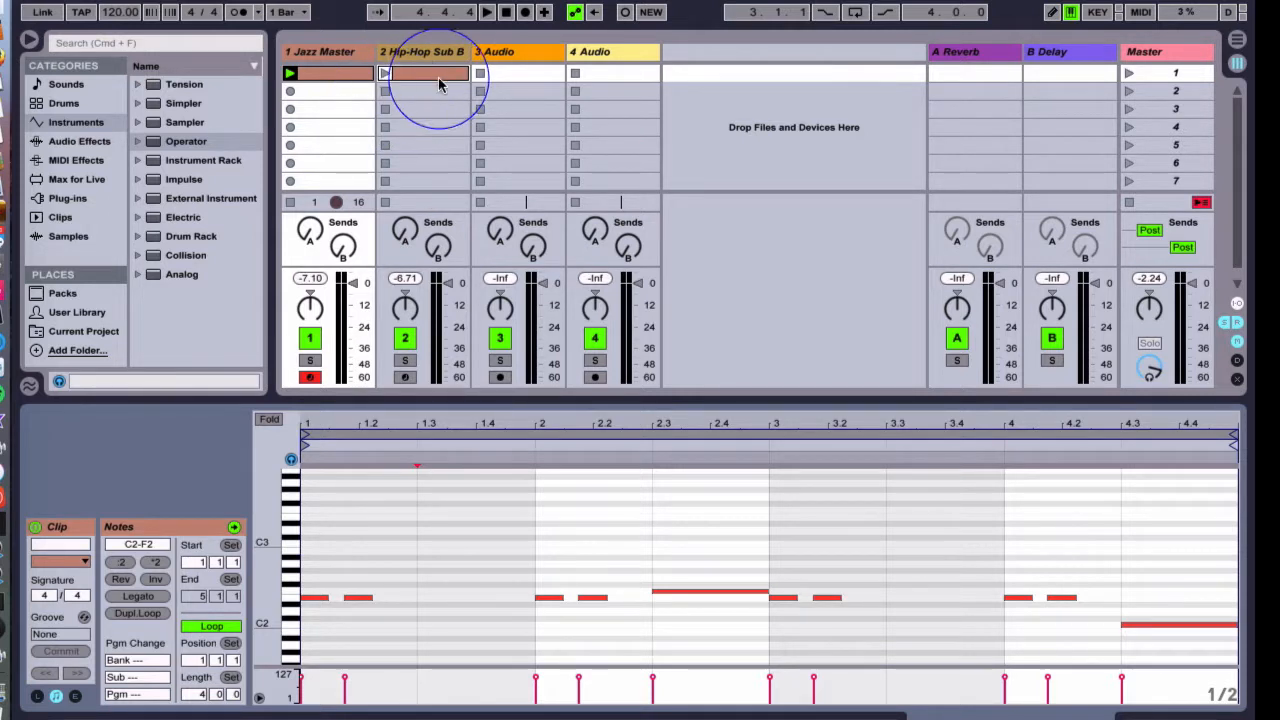
pyautogui.click(434, 76)
pyautogui.click(422, 78)
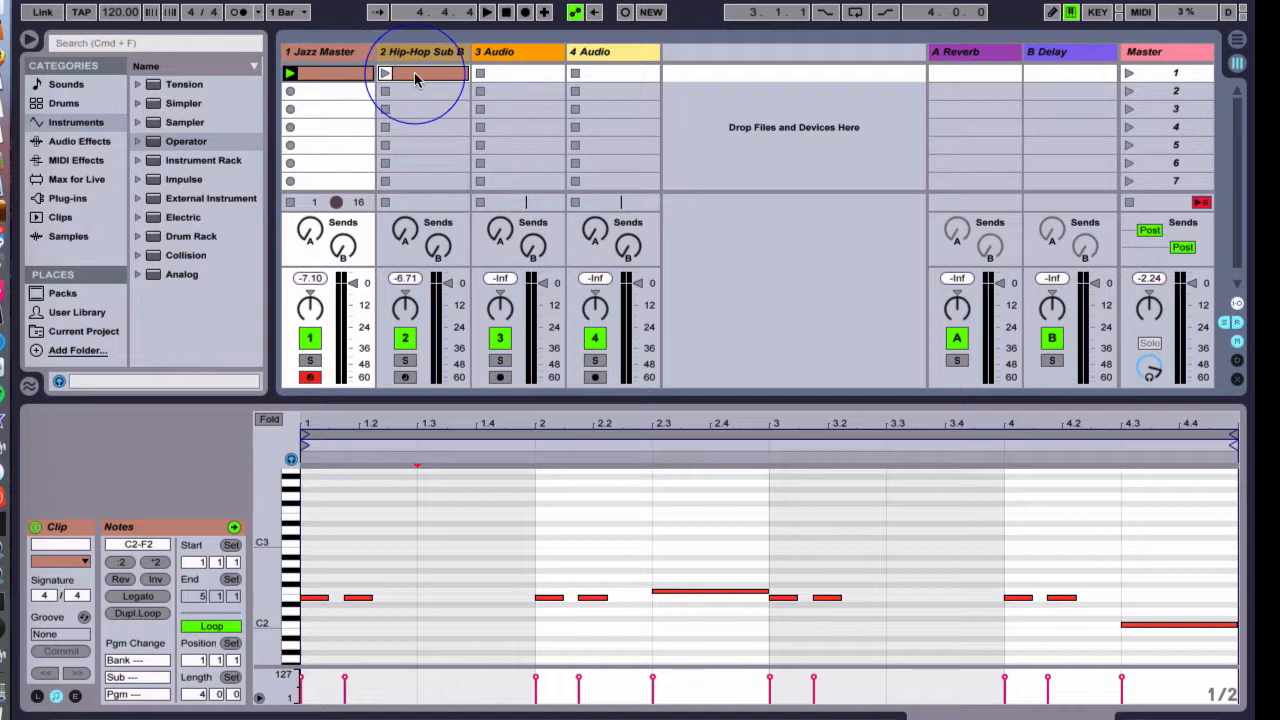
# - Try out an empty clip in the second slot of the Hip-Hop Sub Bass track, delete it, and reopen the Jazz Master clip
pyautogui.click(411, 52)
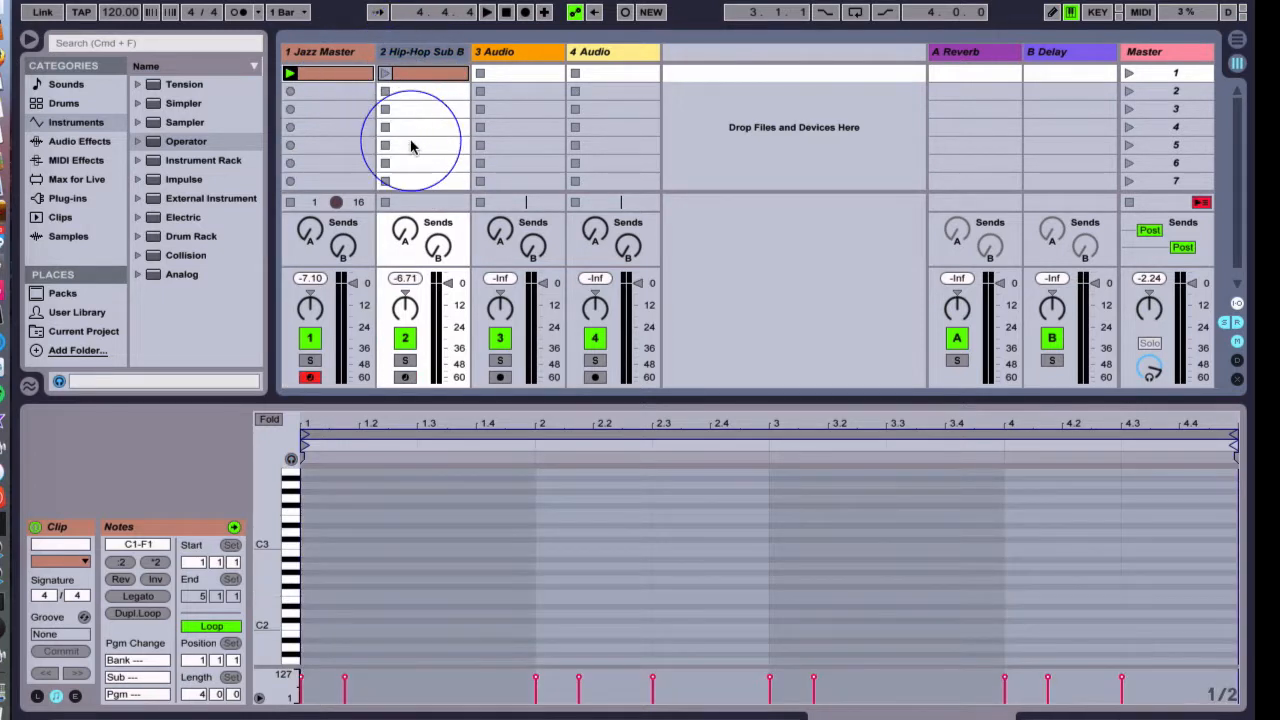
pyautogui.doubleClick(408, 92)
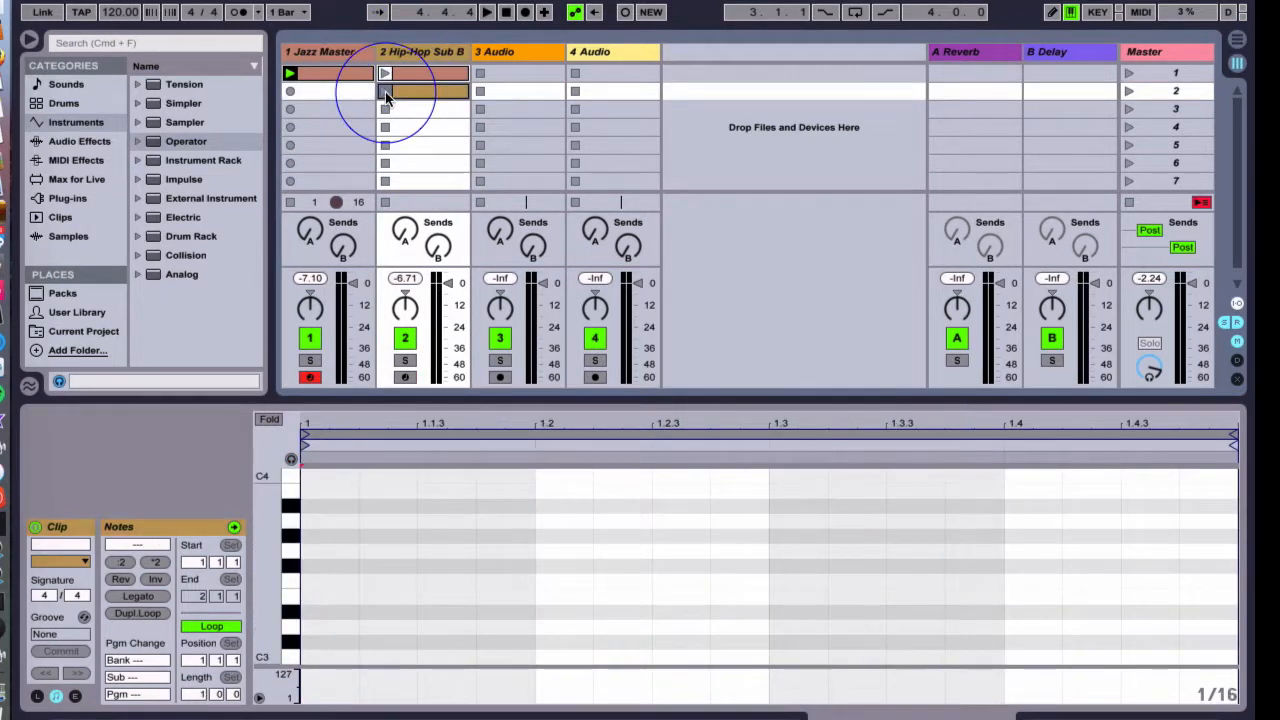
pyautogui.click(385, 92)
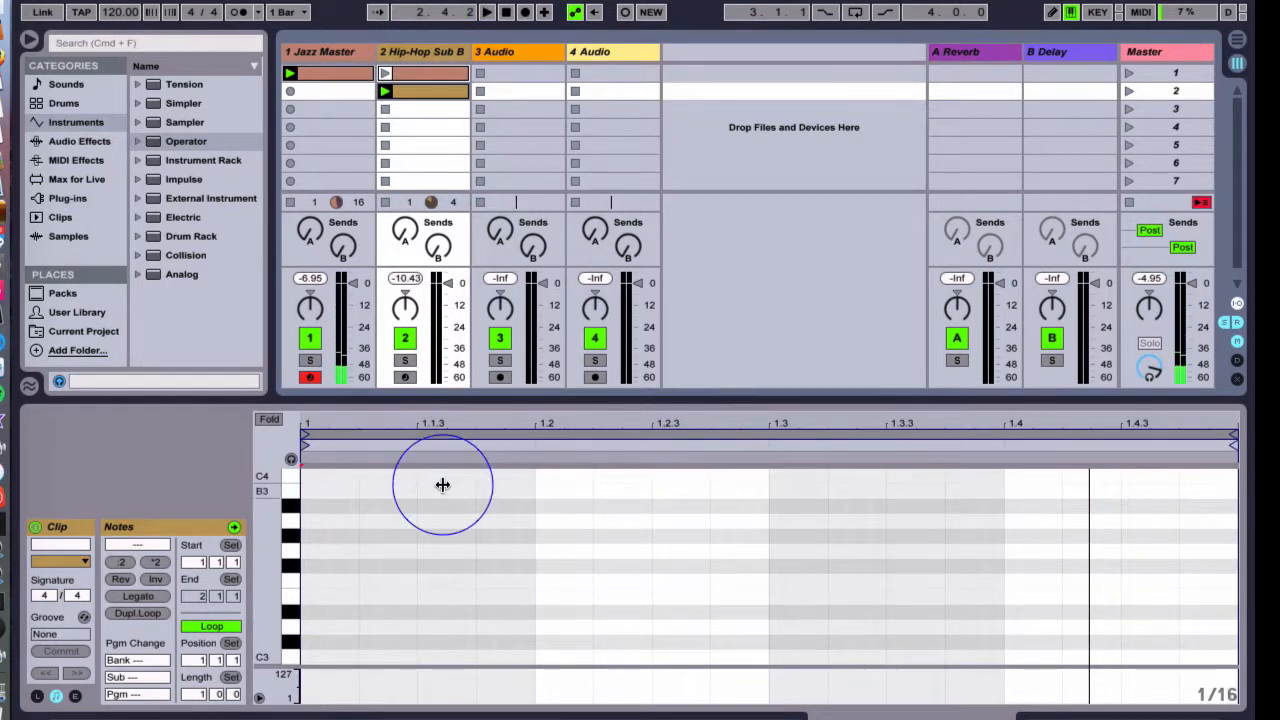
pyautogui.press('Delete')
pyautogui.click(418, 76)
pyautogui.click(323, 76)
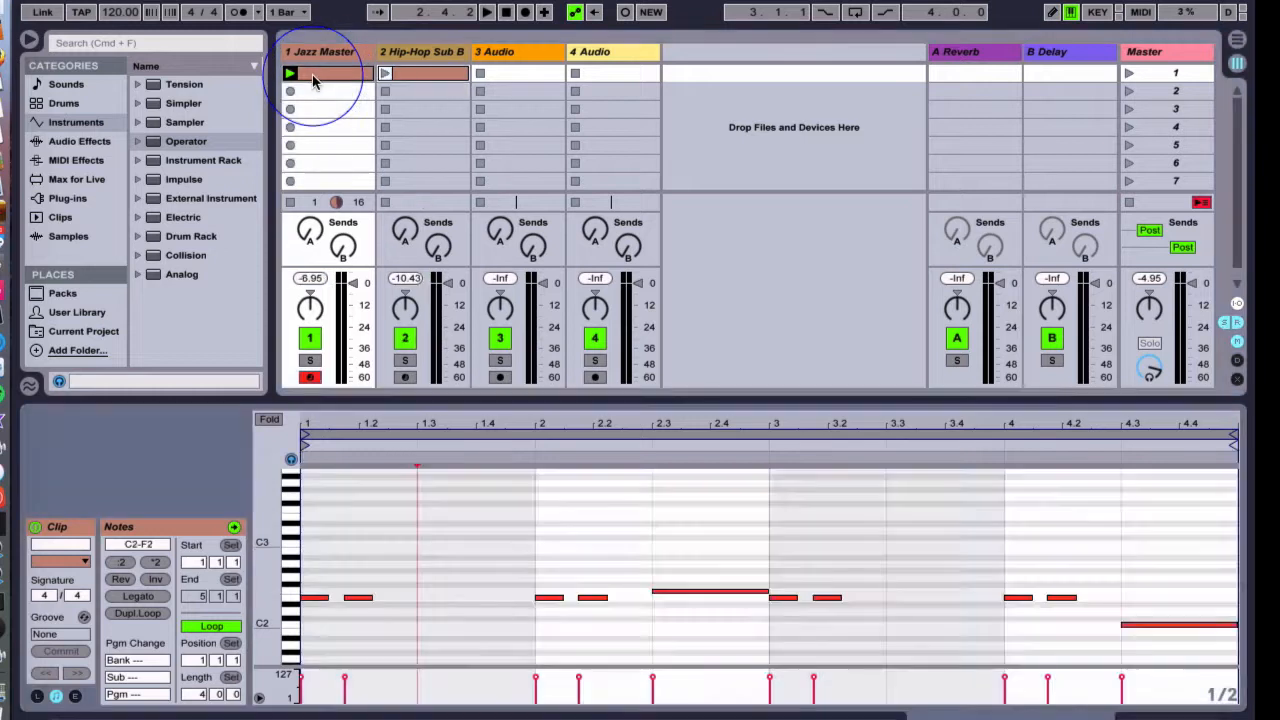
# - Compress the Jazz Master clip's notes to half their duration over two bars and play the faster pattern
pyautogui.click(122, 565)
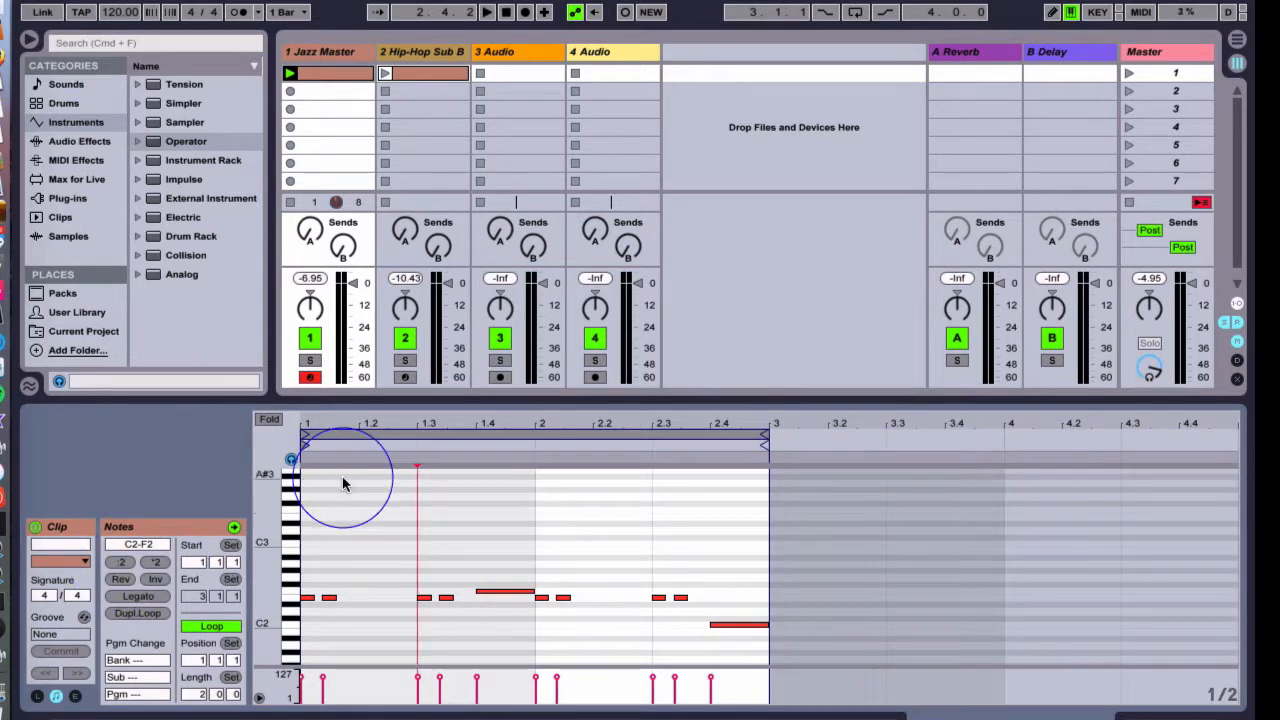
pyautogui.press('space')
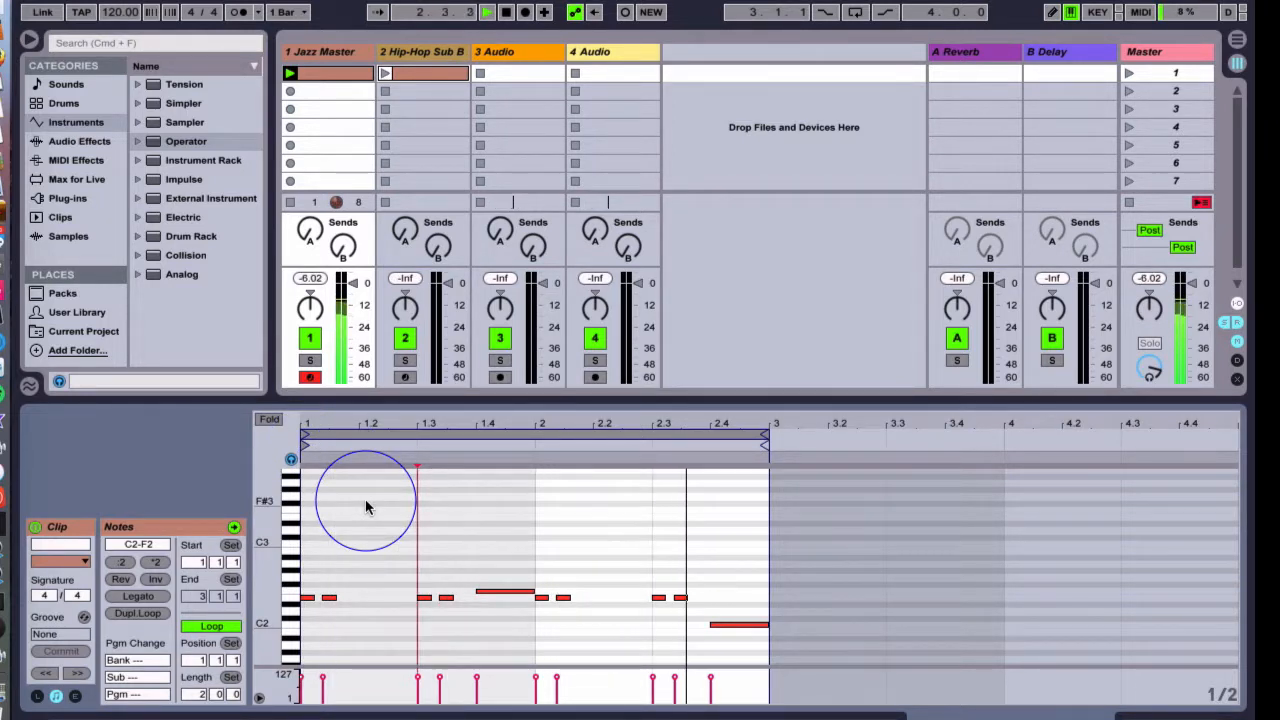
pyautogui.press('space')
# - Stretch the Jazz Master clip's notes to eight bars, and halve them back to four bars
pyautogui.click(155, 562)
pyautogui.click(155, 562)
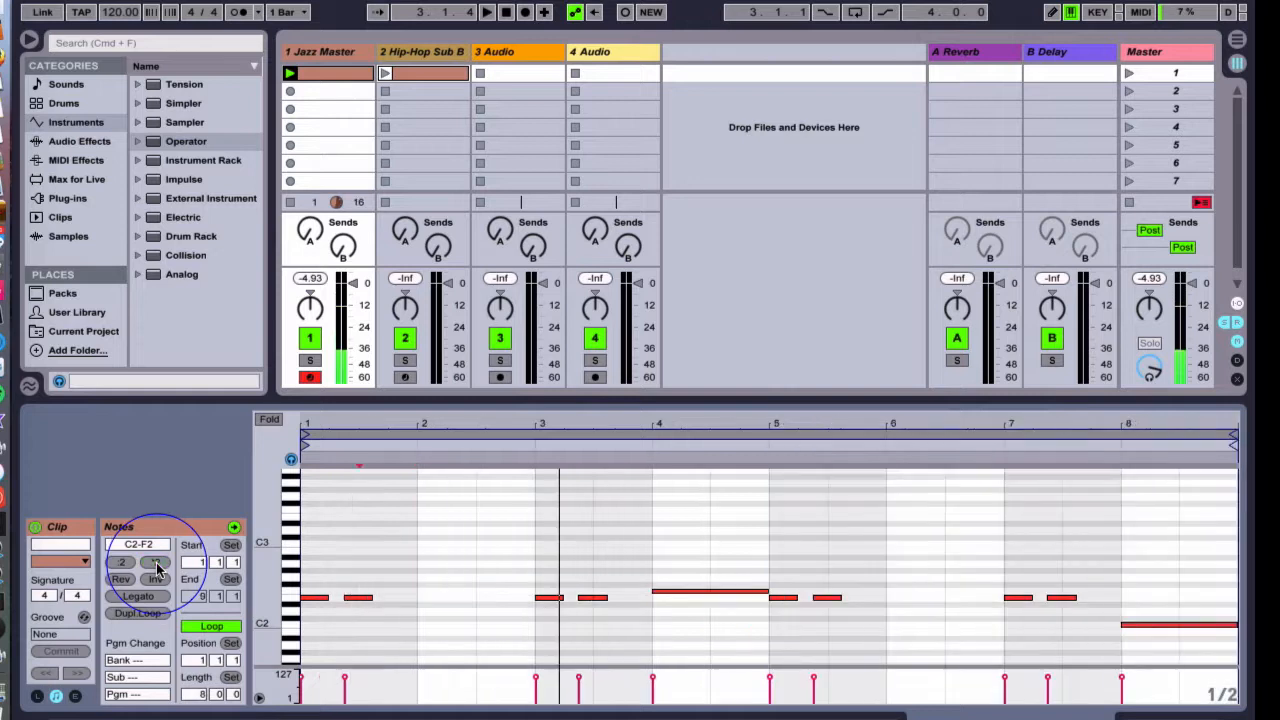
pyautogui.click(122, 562)
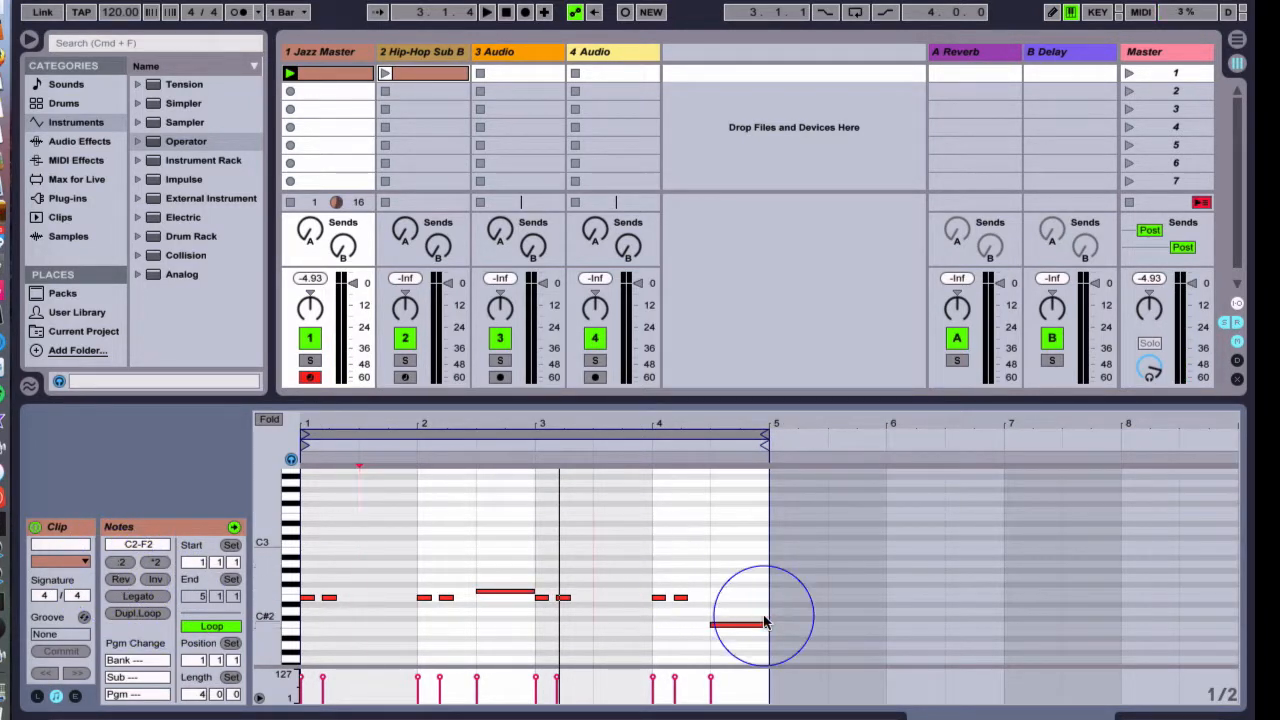
# - Reverse the note order of the Jazz Master clip and play the reversed pattern
pyautogui.click(119, 579)
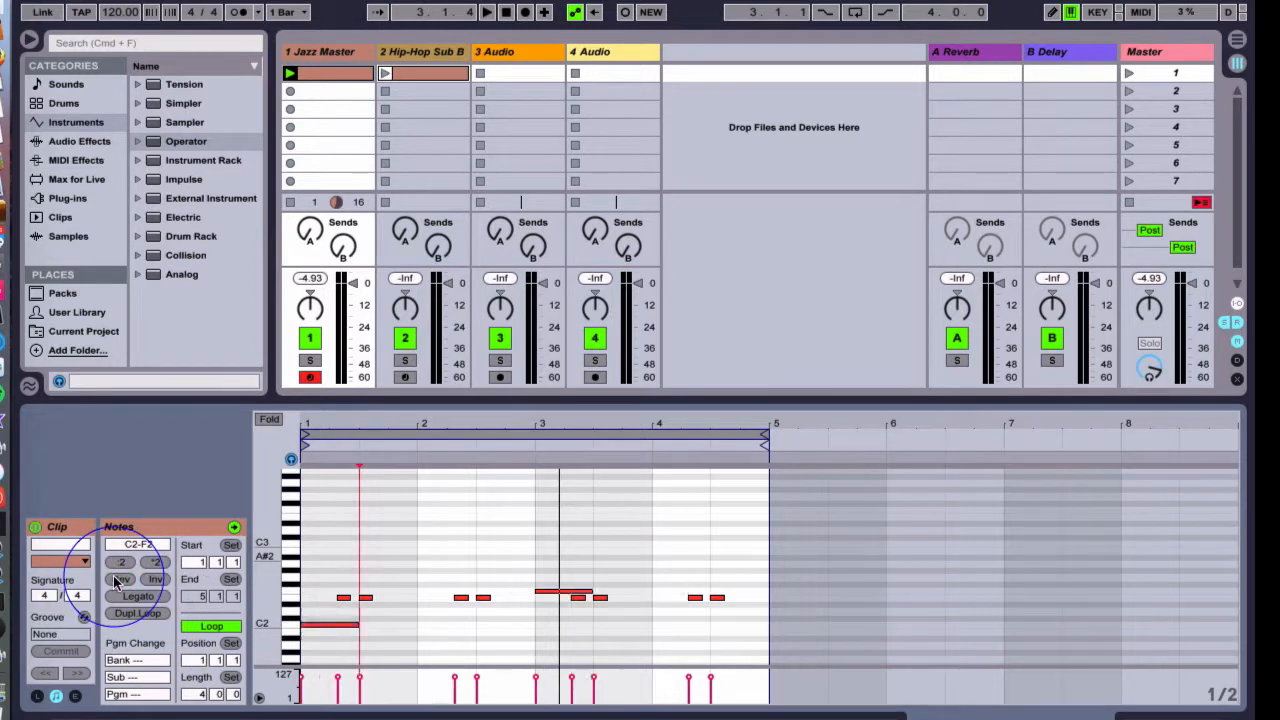
pyautogui.press('space')
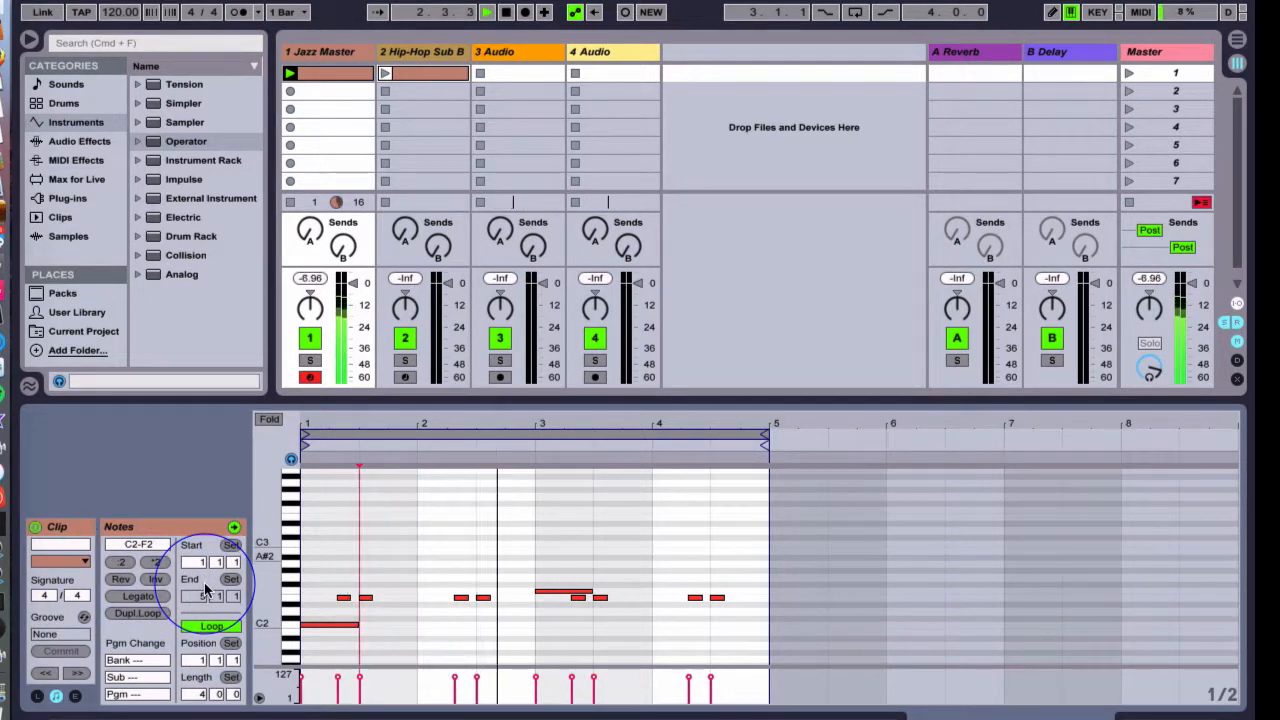
pyautogui.press('space')
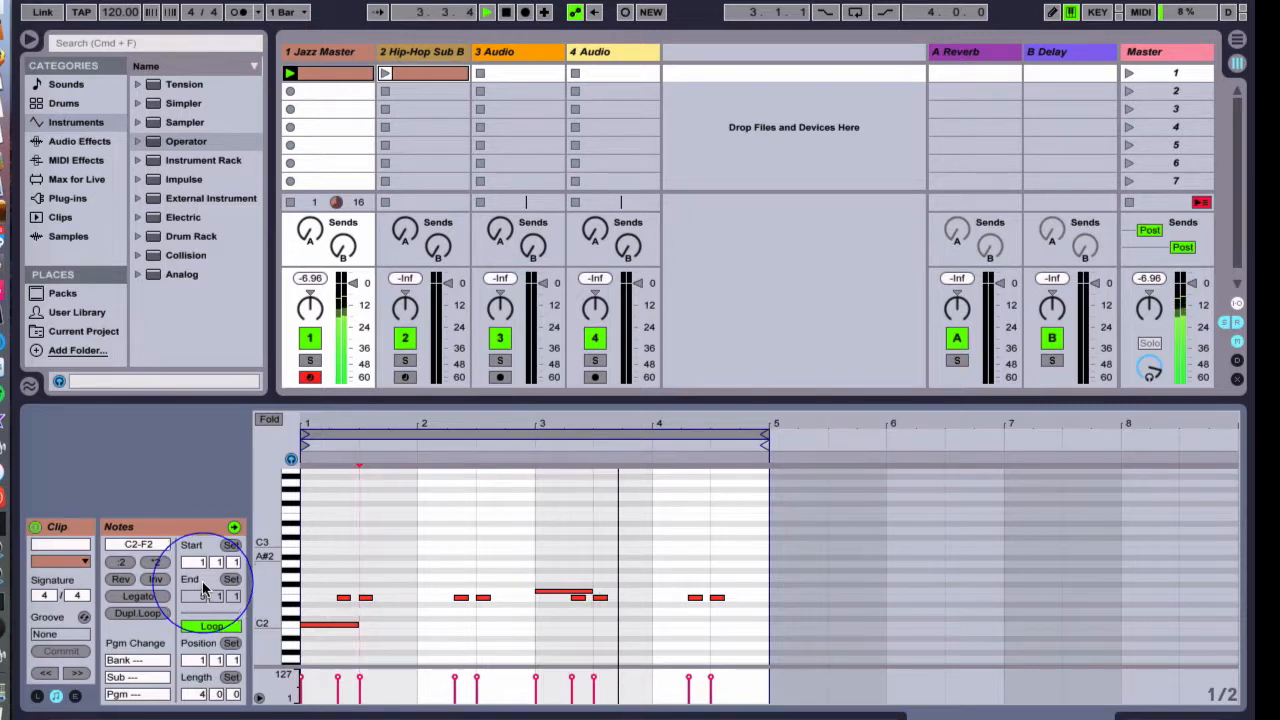
# - Invert the pitches of the Jazz Master clip's notes and make the notes legato
pyautogui.click(153, 578)
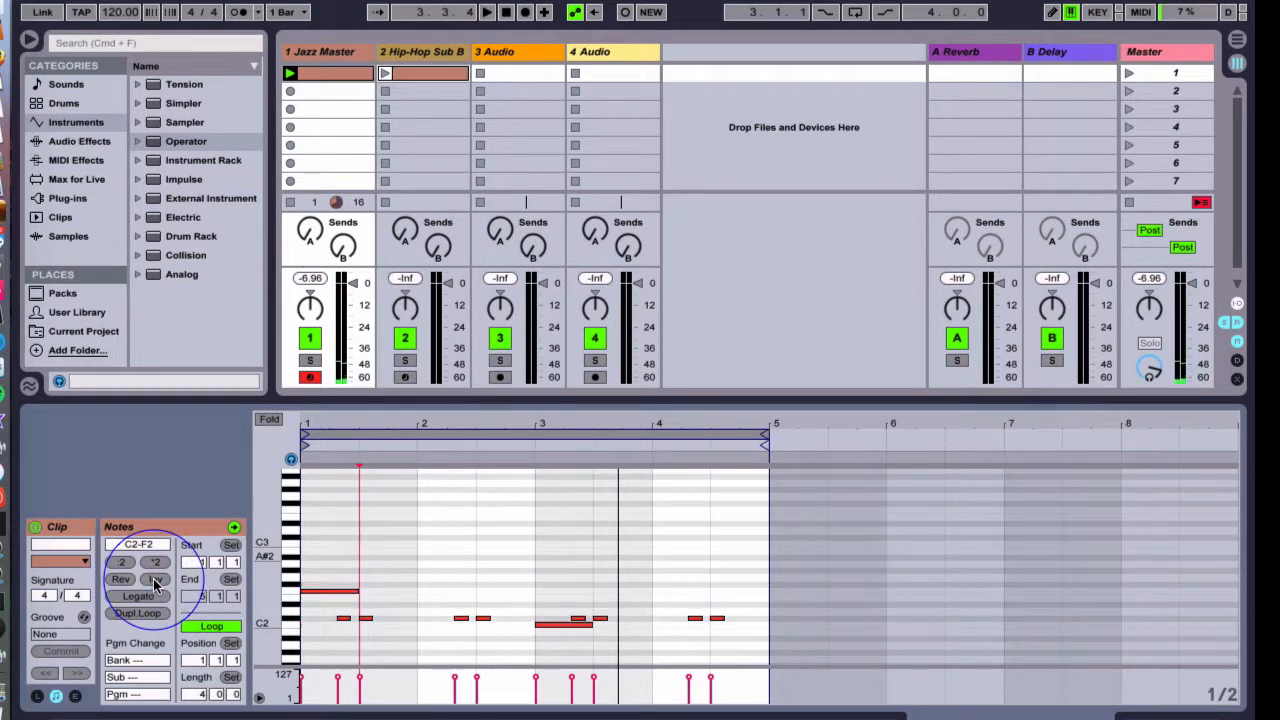
pyautogui.click(421, 587)
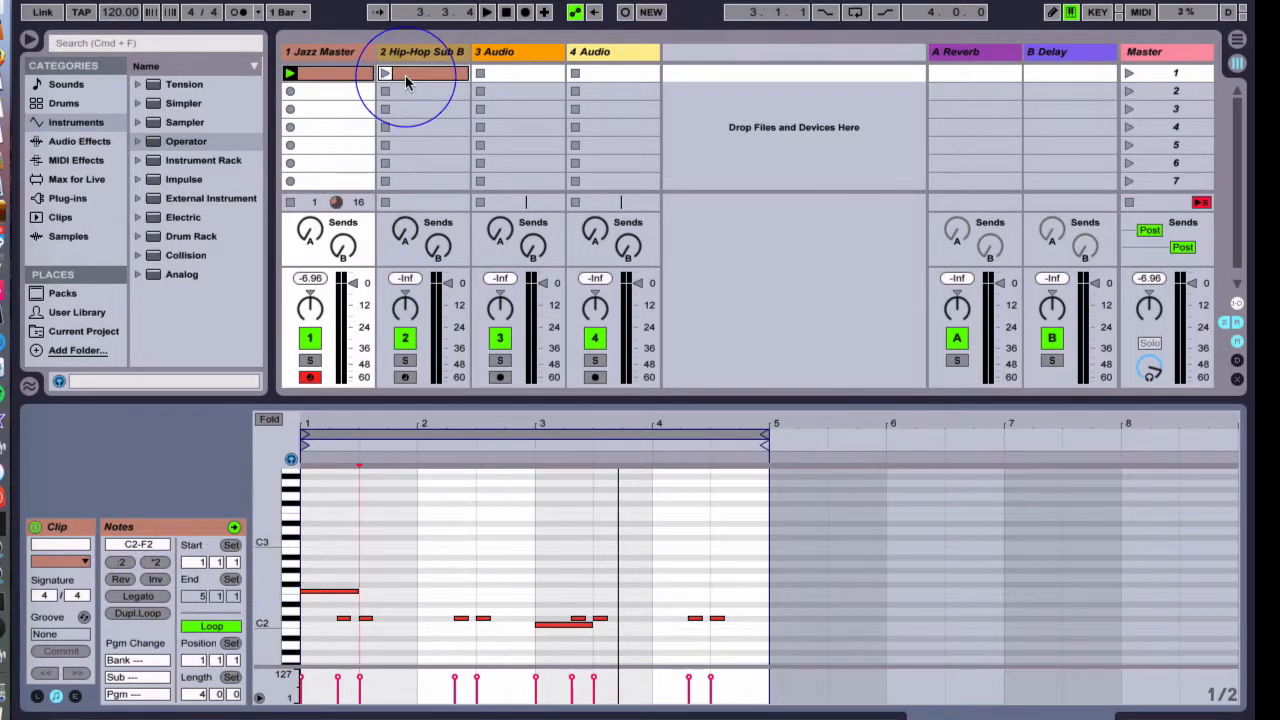
pyautogui.click(136, 600)
pyautogui.click(560, 588)
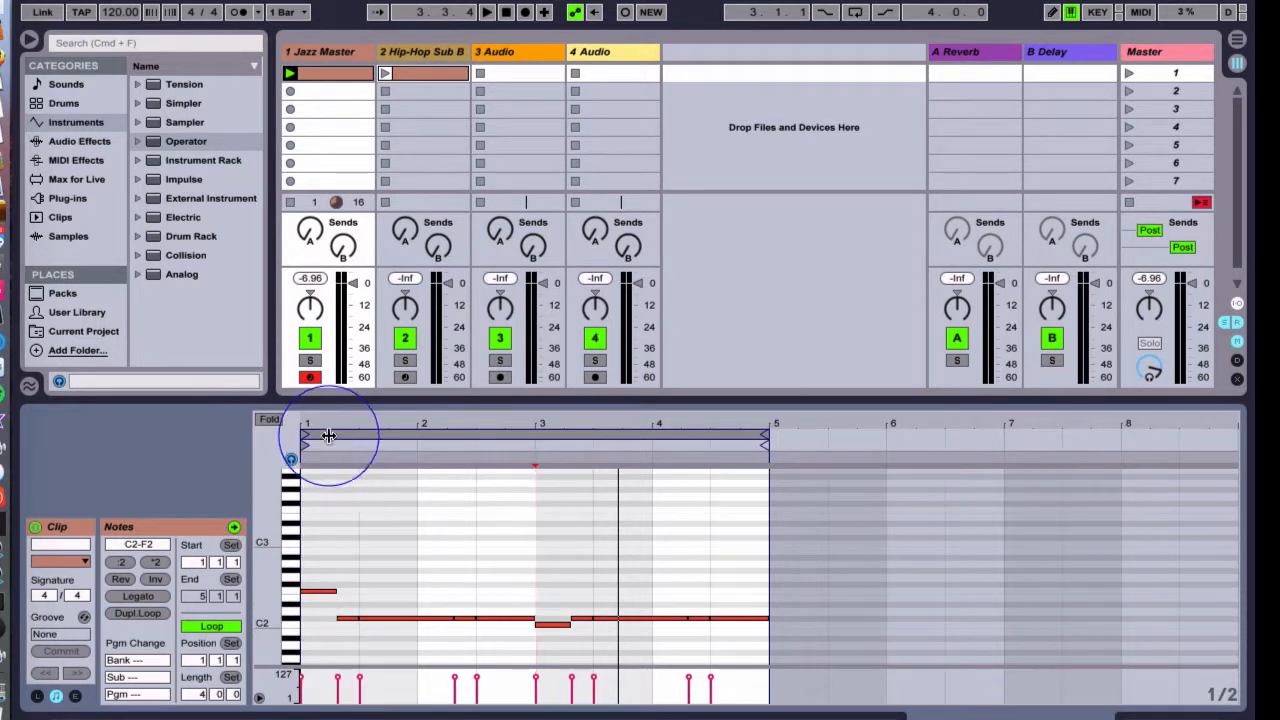
# - Try adjusting the Jazz Master clip's start position with its start marker and its numeric values
pyautogui.moveTo(326, 418); pyautogui.dragTo(326, 438)
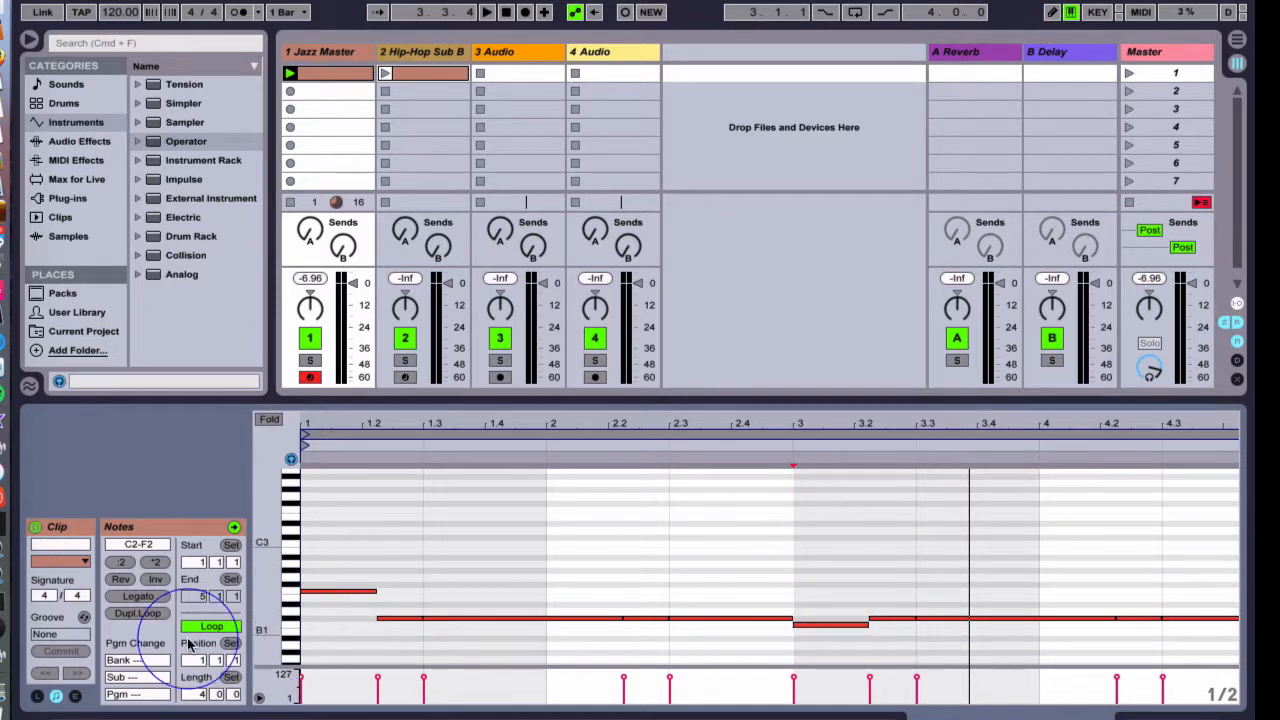
pyautogui.click(197, 562)
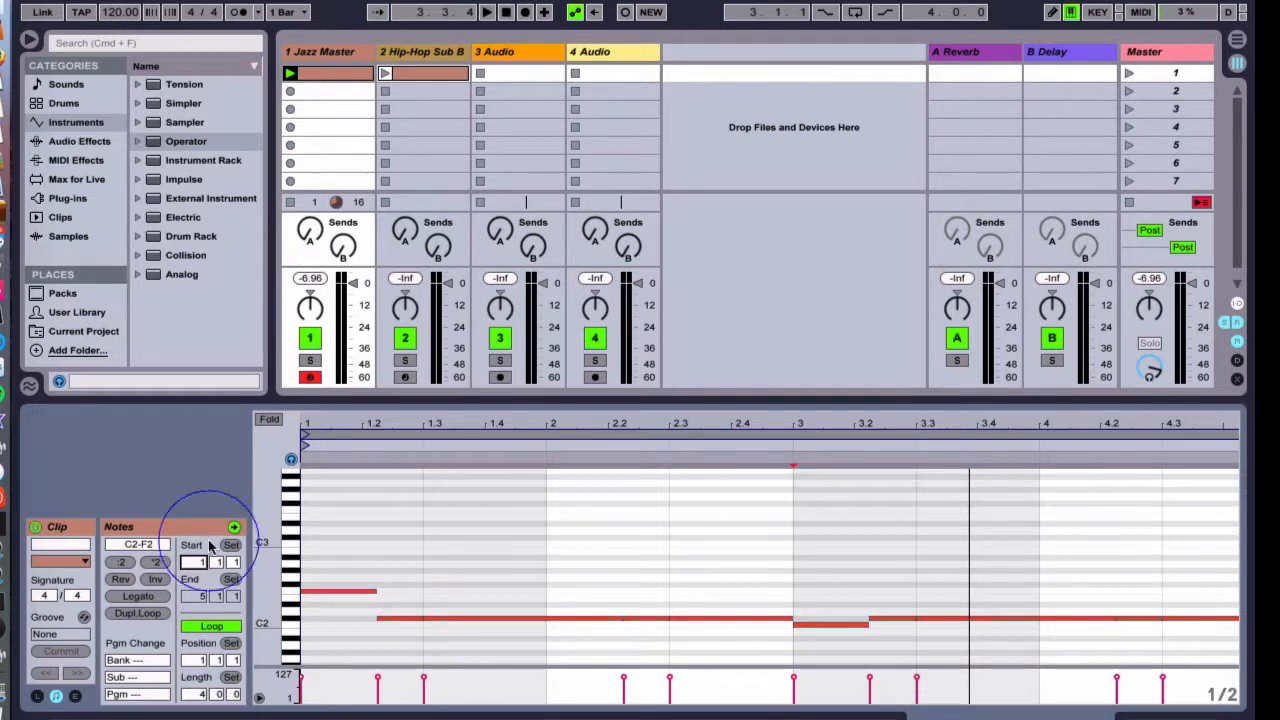
pyautogui.moveTo(305, 440)
pyautogui.mouseDown()
pyautogui.moveTo(400, 434)
pyautogui.moveTo(466, 457)
pyautogui.moveTo(309, 443)
pyautogui.moveTo(530, 457)
pyautogui.moveTo(314, 457)
pyautogui.mouseUp()
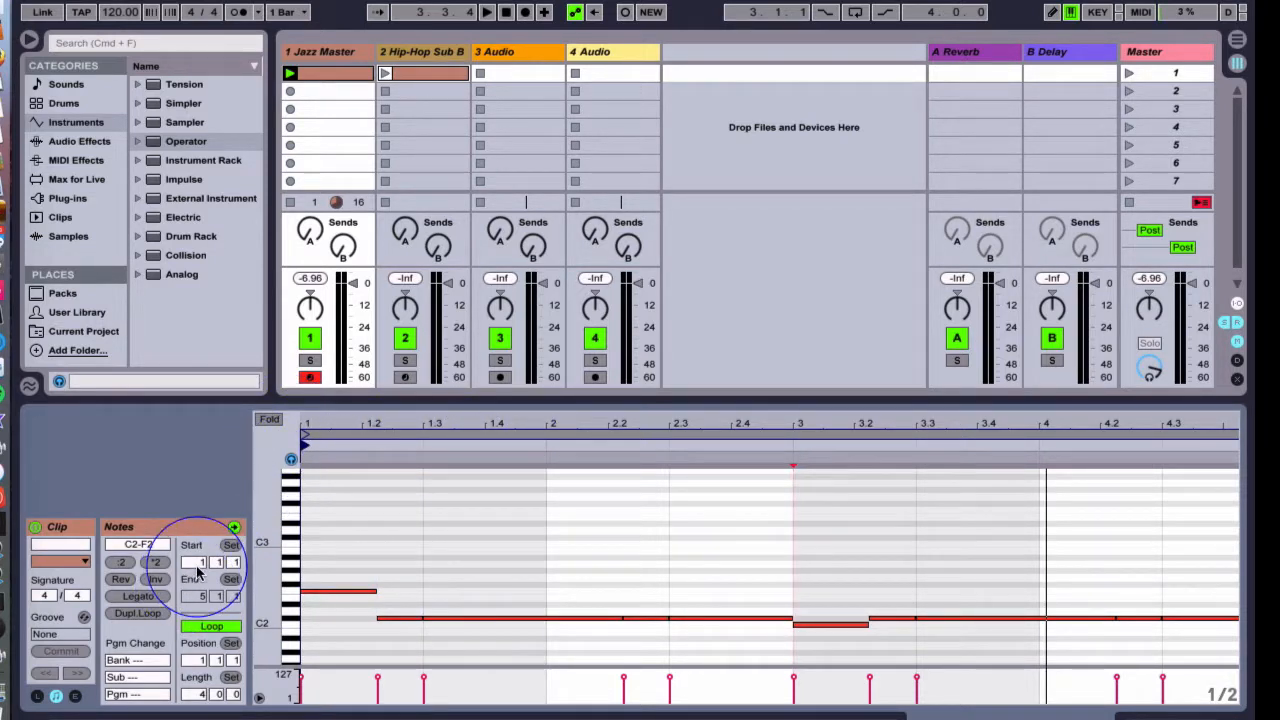
pyautogui.moveTo(198, 565)
pyautogui.mouseDown()
pyautogui.moveTo(198, 549)
pyautogui.moveTo(205, 563)
pyautogui.mouseUp()
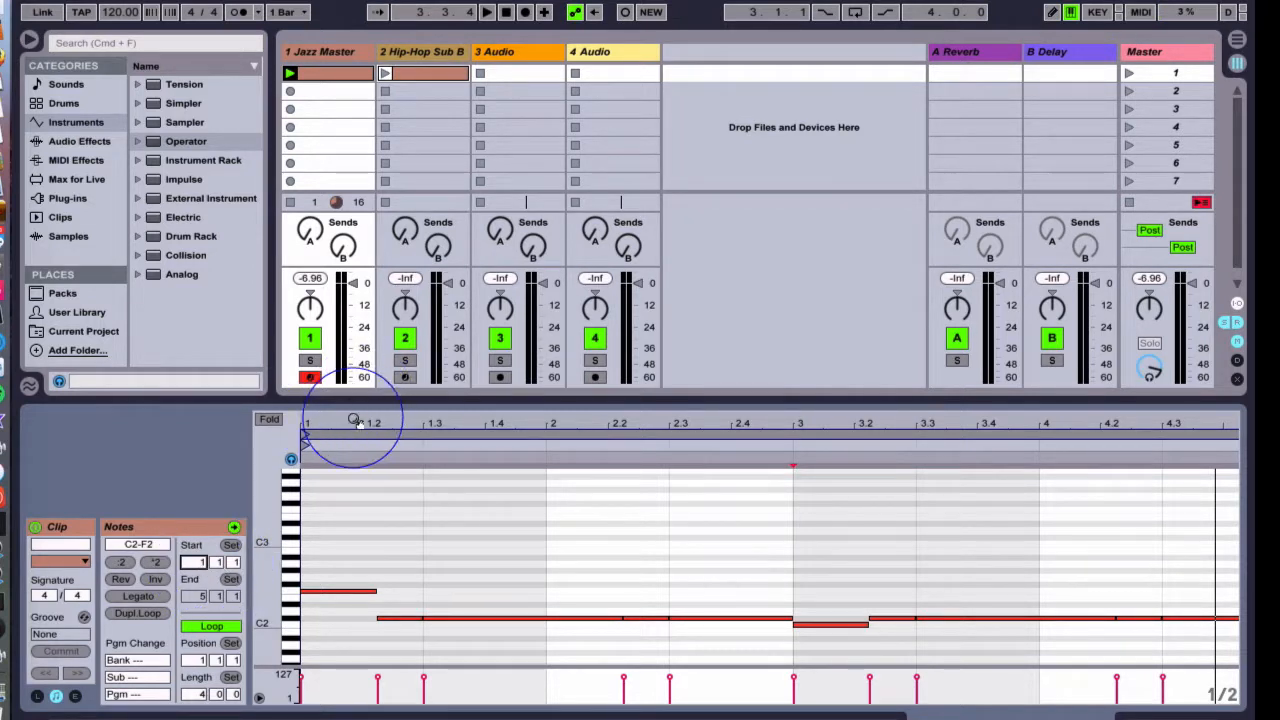
pyautogui.moveTo(357, 421); pyautogui.dragTo(353, 410)
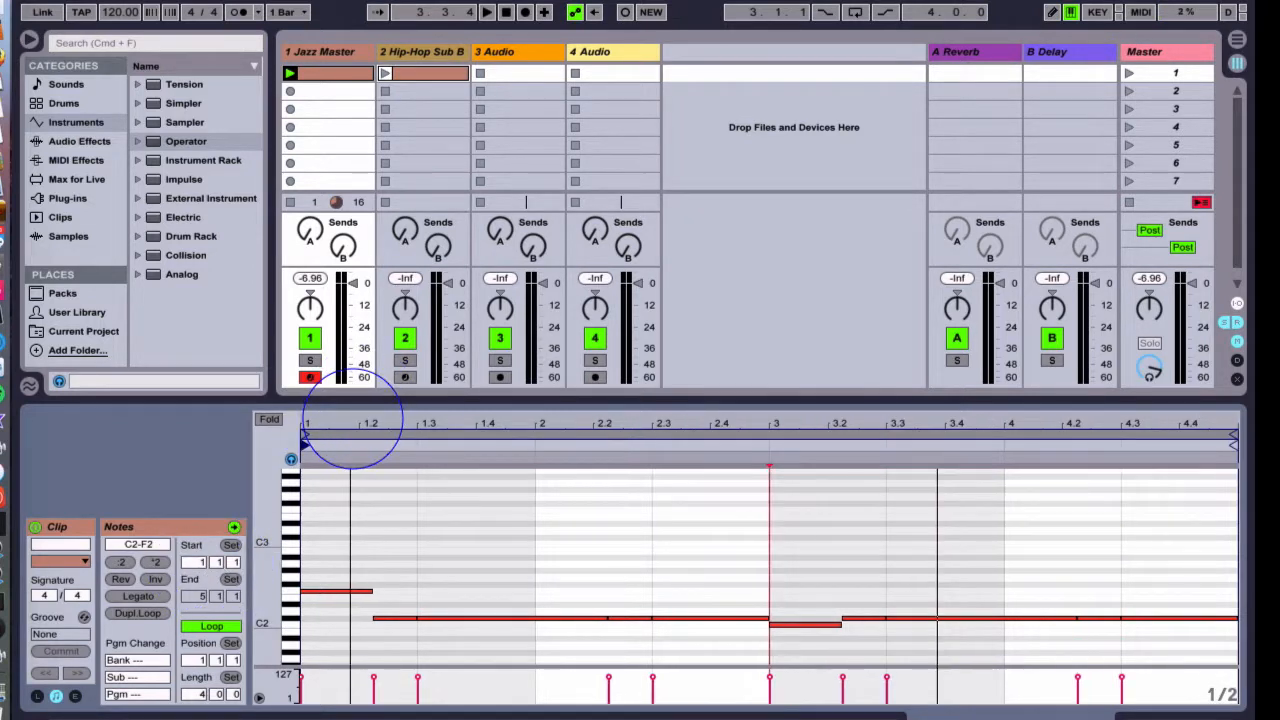
pyautogui.click(197, 565)
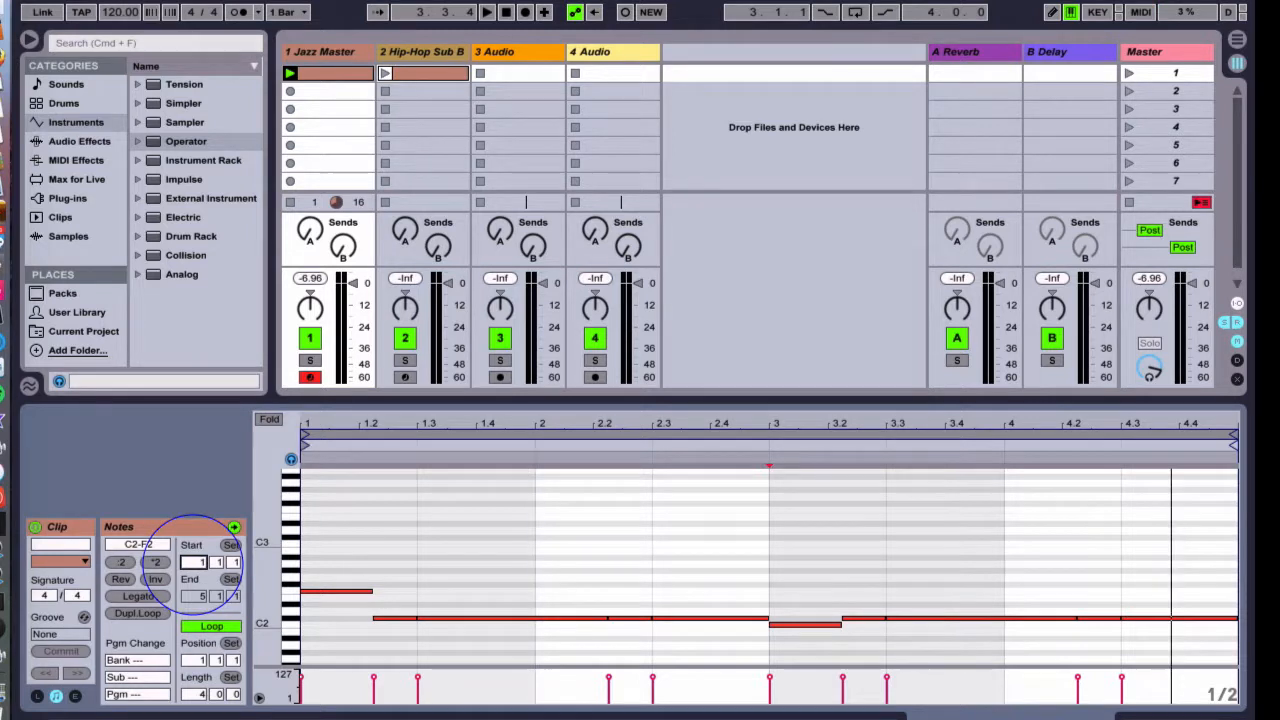
pyautogui.moveTo(218, 562); pyautogui.dragTo(218, 568)
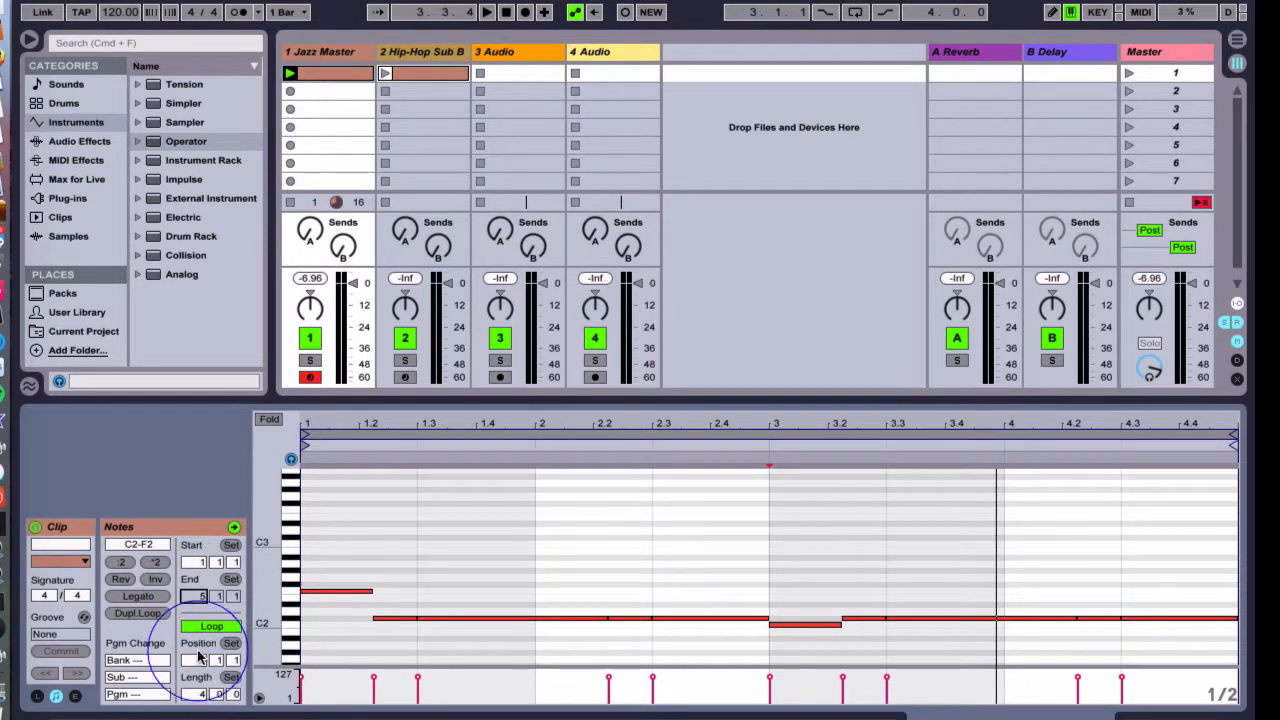
# - Move the Jazz Master clip's loop start to 3.2.2, keeping the loop end at bar 5, and play the looped section
pyautogui.moveTo(305, 432)
pyautogui.mouseDown()
pyautogui.moveTo(842, 424)
pyautogui.moveTo(313, 466)
pyautogui.mouseUp()
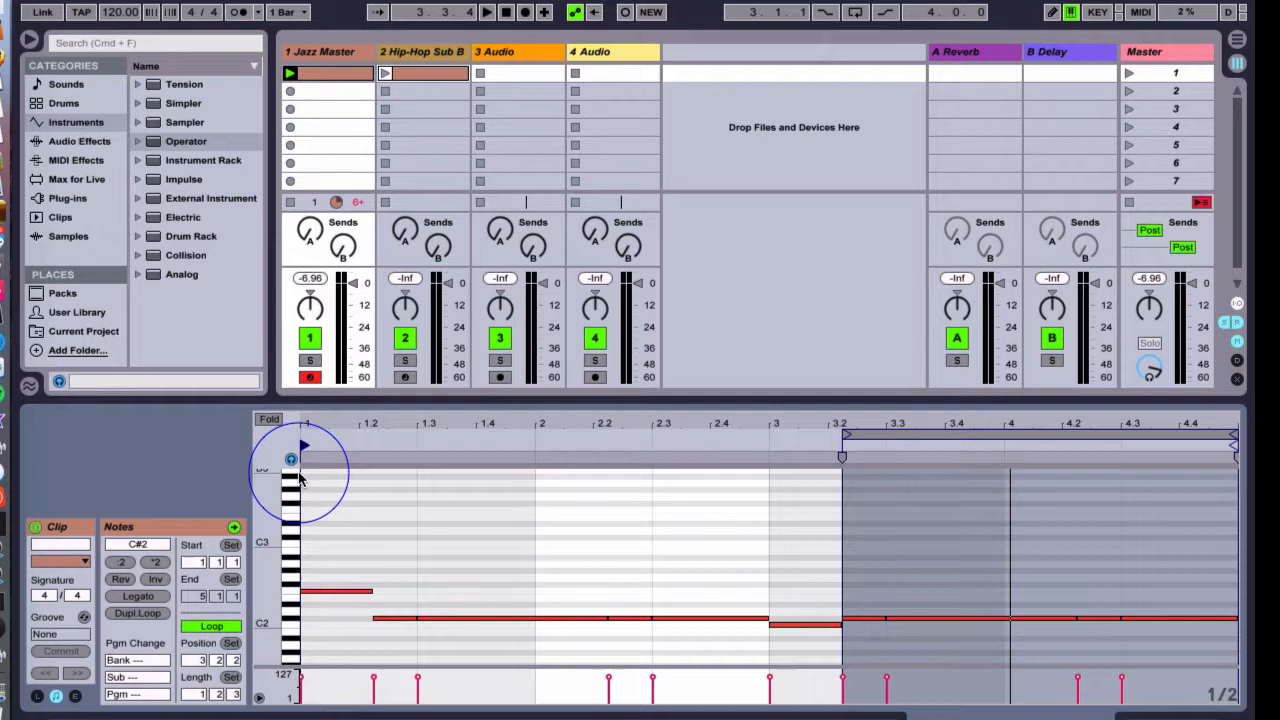
pyautogui.click(913, 437)
pyautogui.moveTo(908, 434)
pyautogui.mouseDown()
pyautogui.moveTo(788, 432)
pyautogui.moveTo(821, 412)
pyautogui.moveTo(896, 419)
pyautogui.mouseUp()
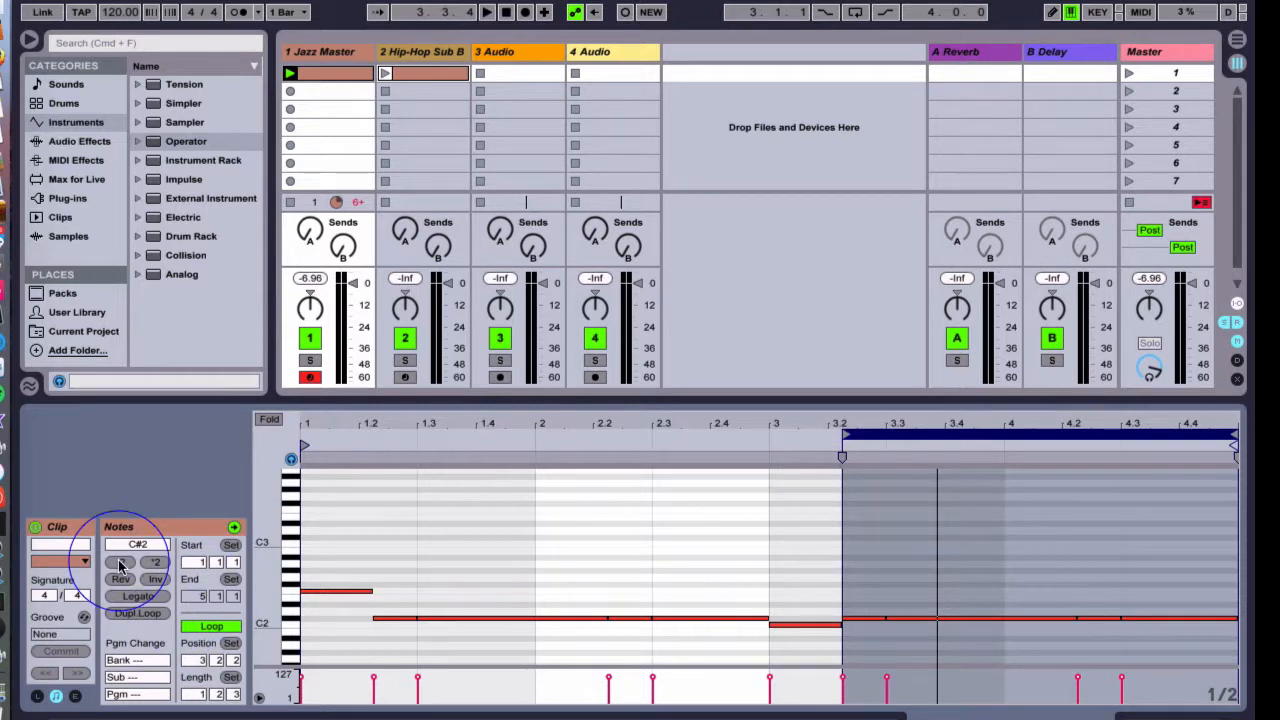
pyautogui.press('space')
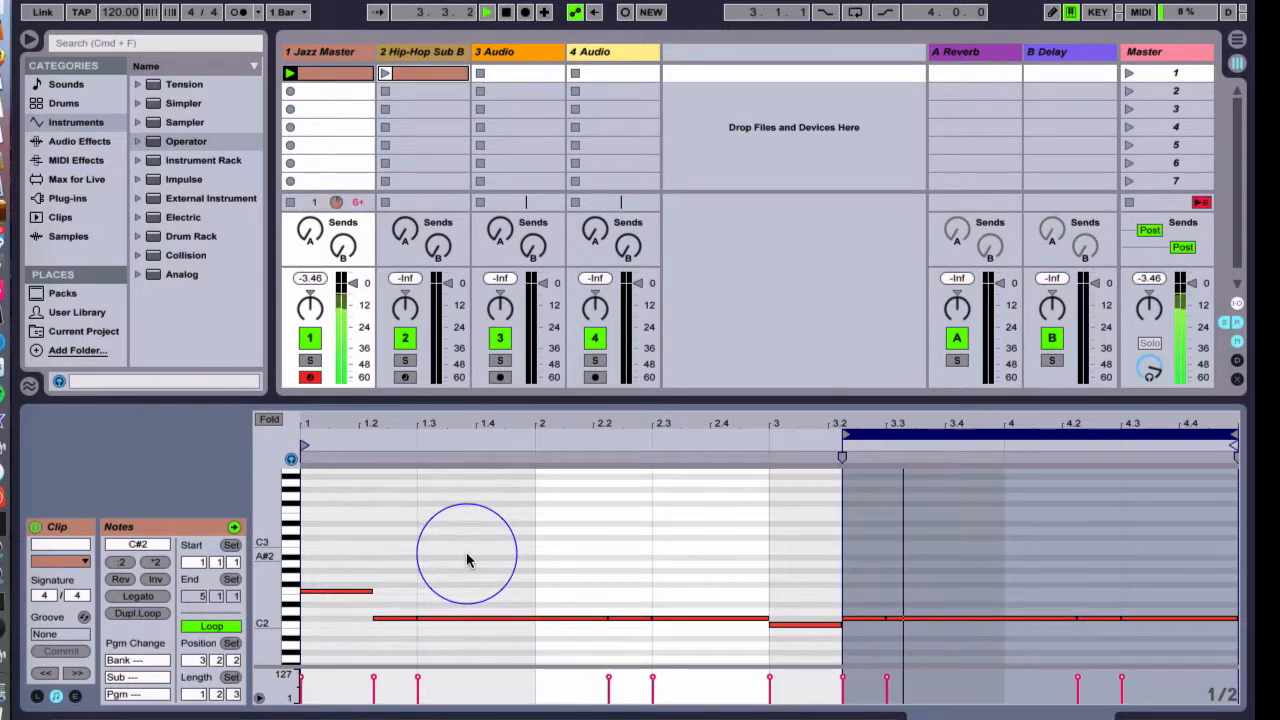
pyautogui.click(530, 562)
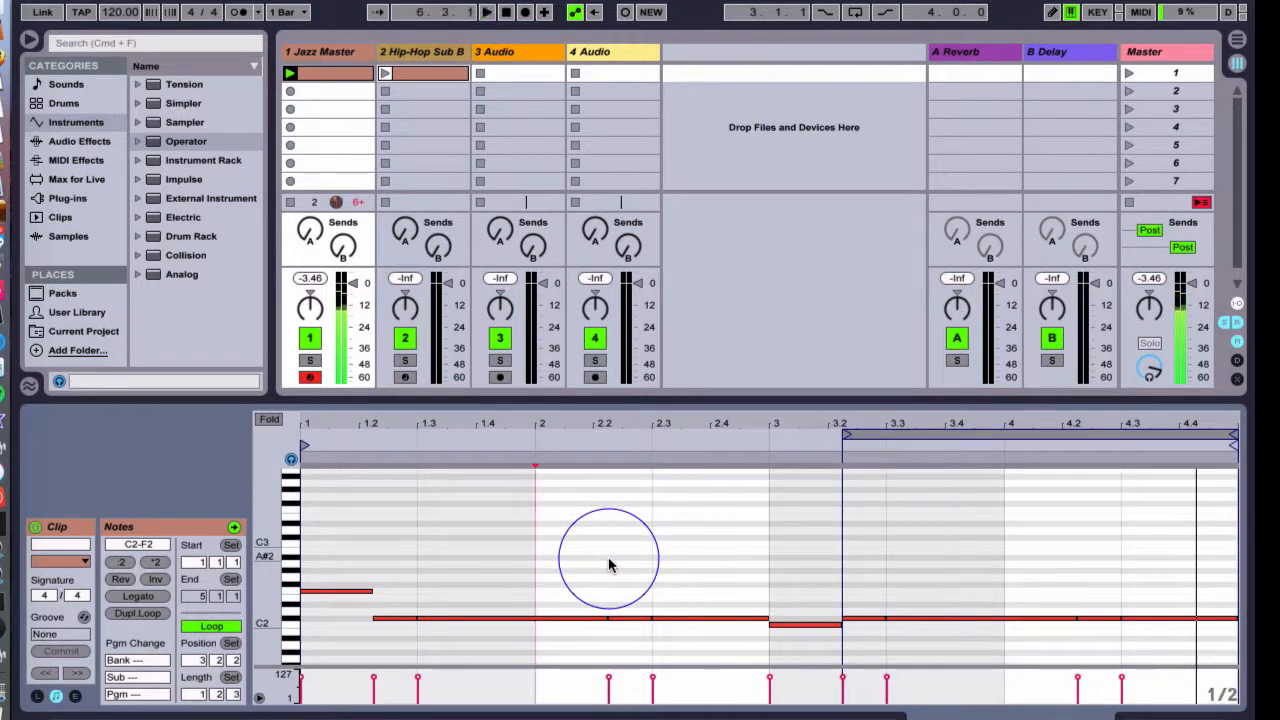
# - Turn off looping for the Jazz Master clip and set the clip's end to bar 3
pyautogui.click(195, 624)
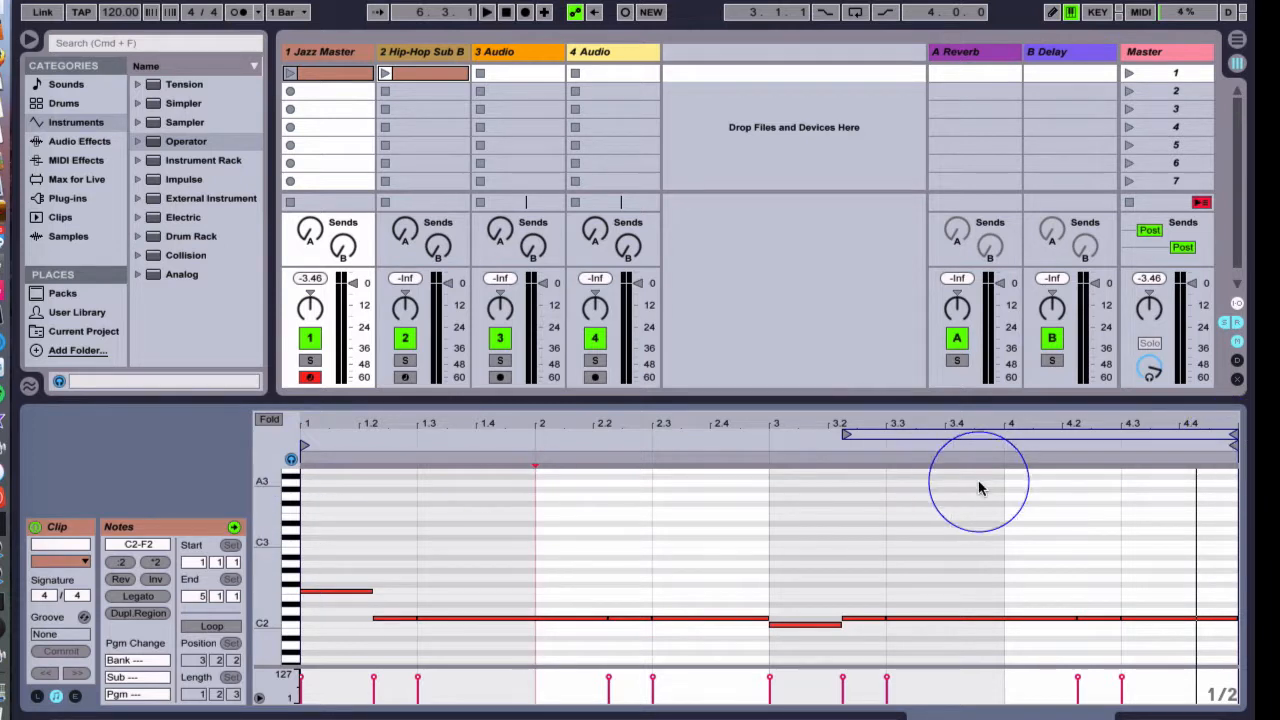
pyautogui.moveTo(1232, 441); pyautogui.dragTo(768, 446)
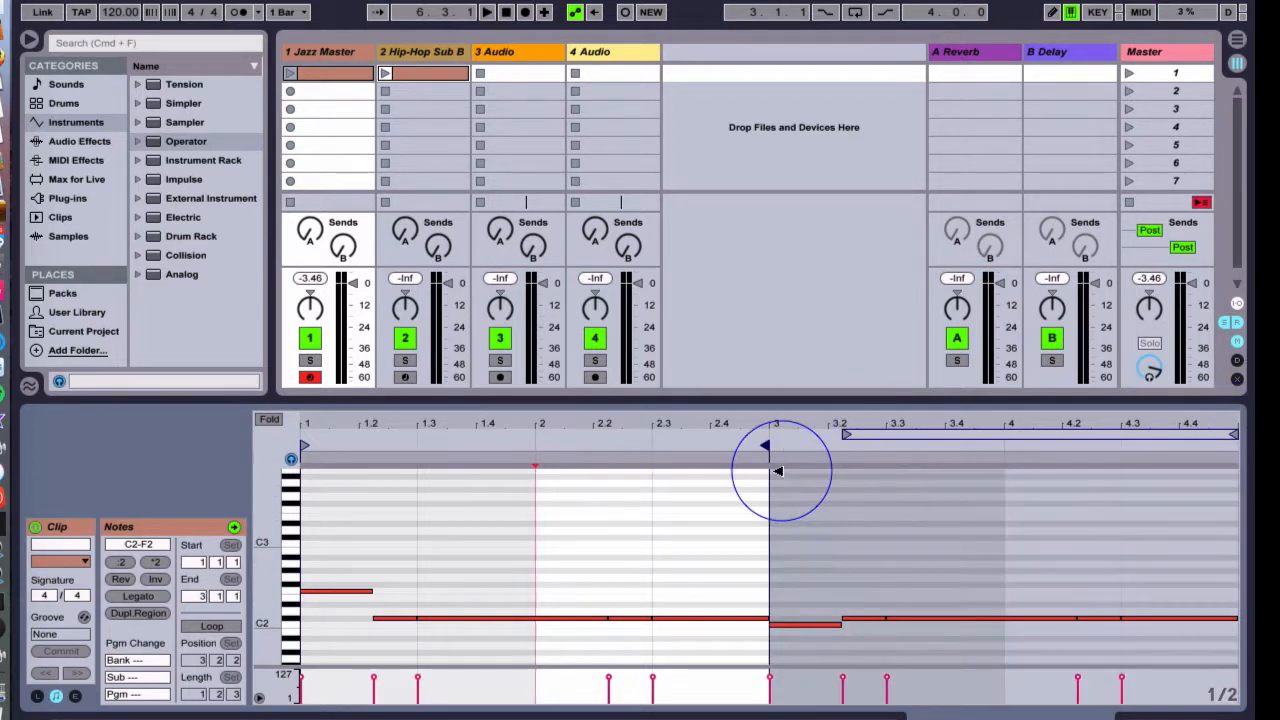
# - Start playback and launch the Jazz Master clip to hear it with its end at bar 3
pyautogui.press('space')
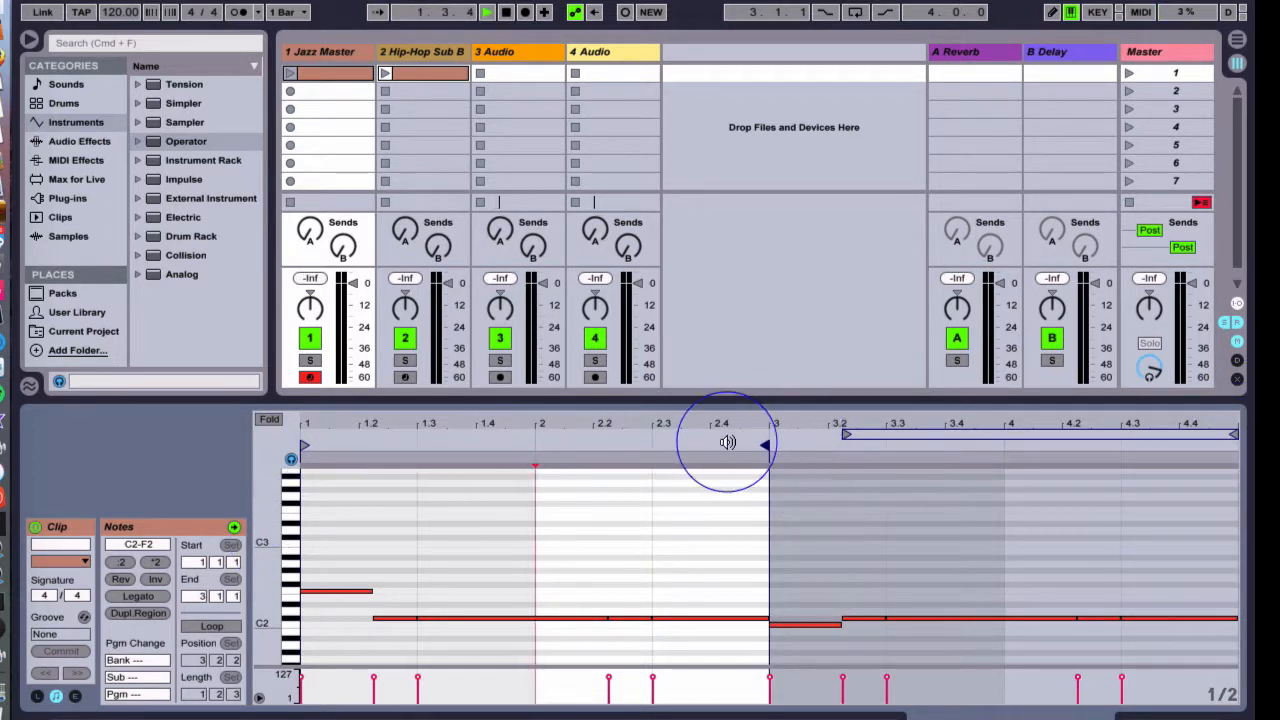
pyautogui.click(290, 73)
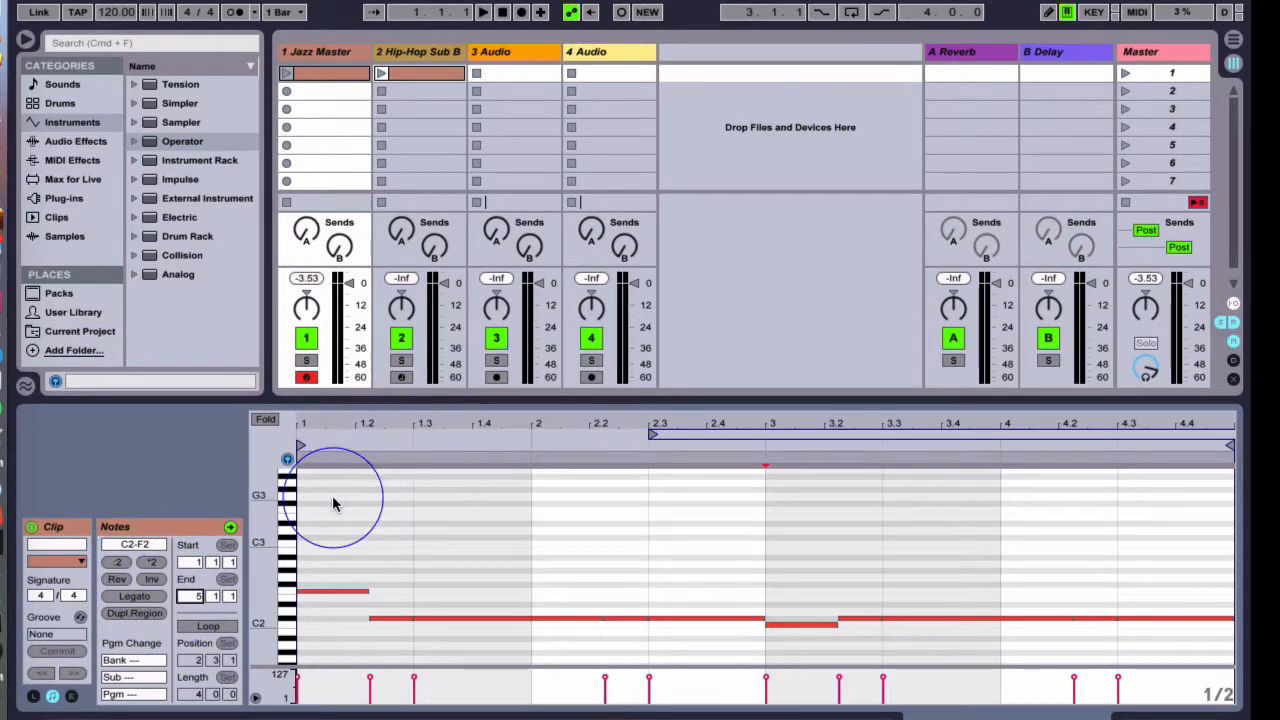
# - Duplicate the Jazz Master clip's region and set the clip's end to bar 5
pyautogui.click(134, 612)
pyautogui.click(531, 425)
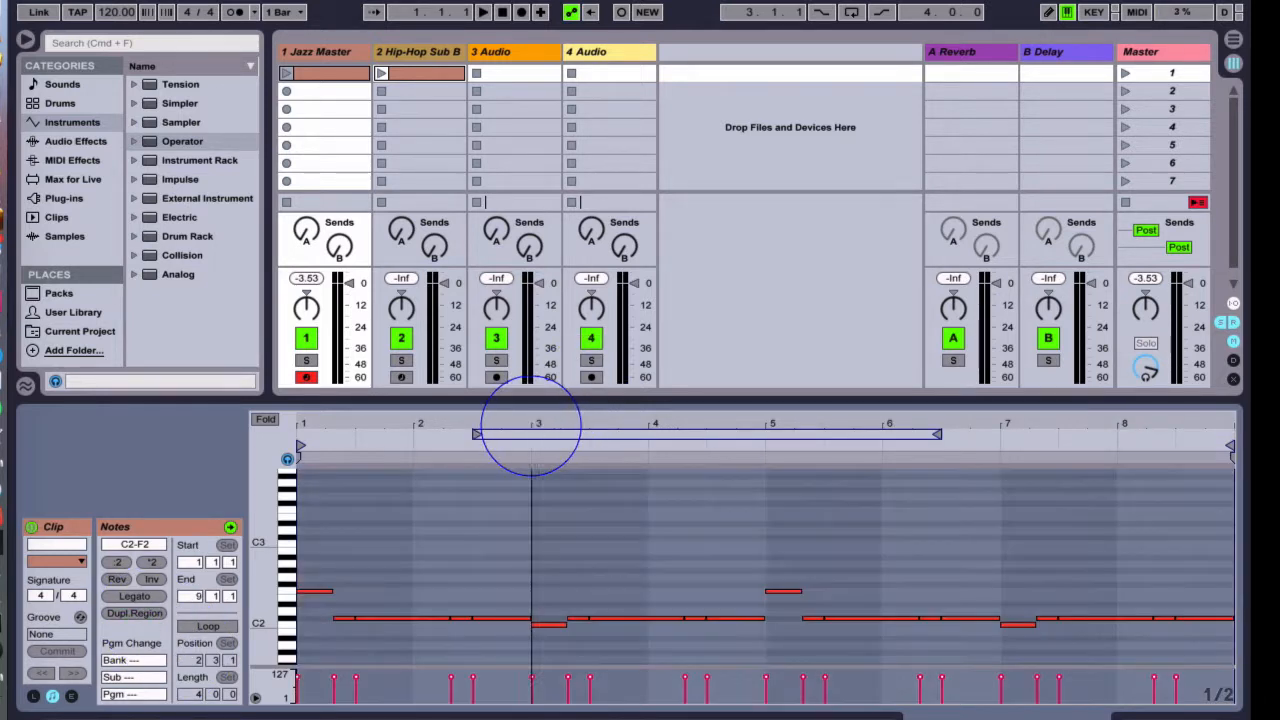
pyautogui.click(548, 594)
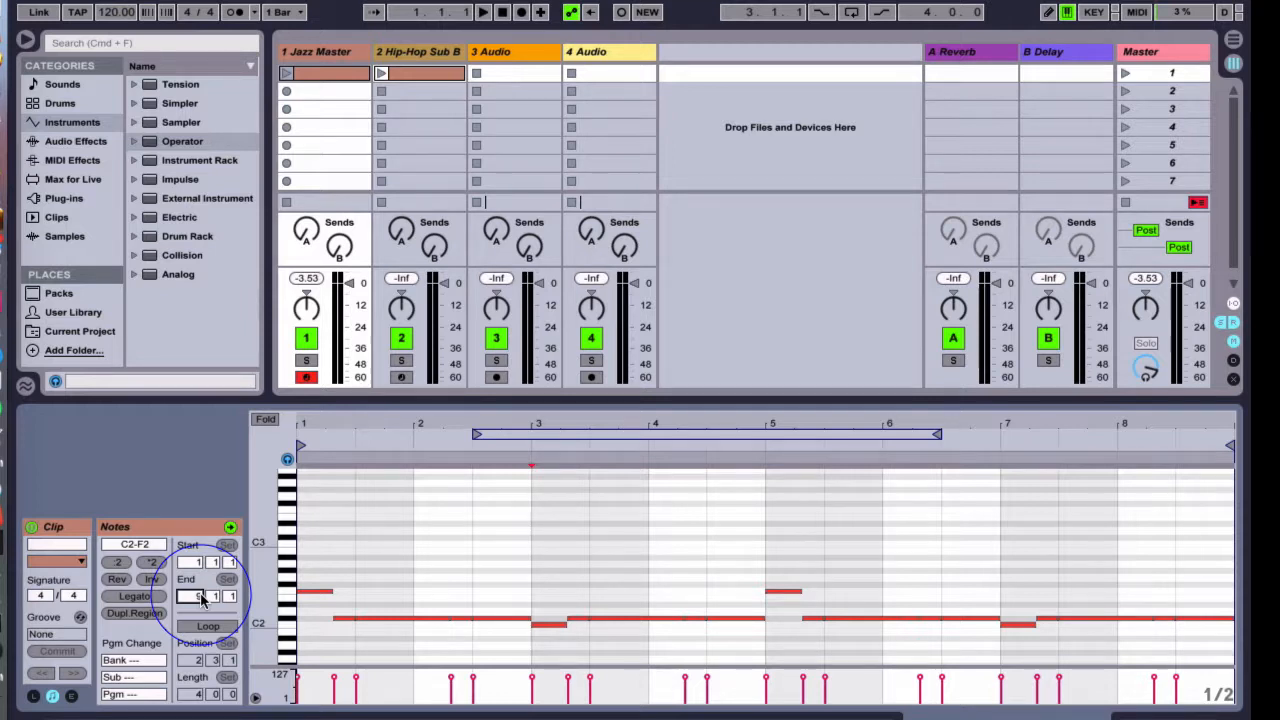
pyautogui.press('Return')
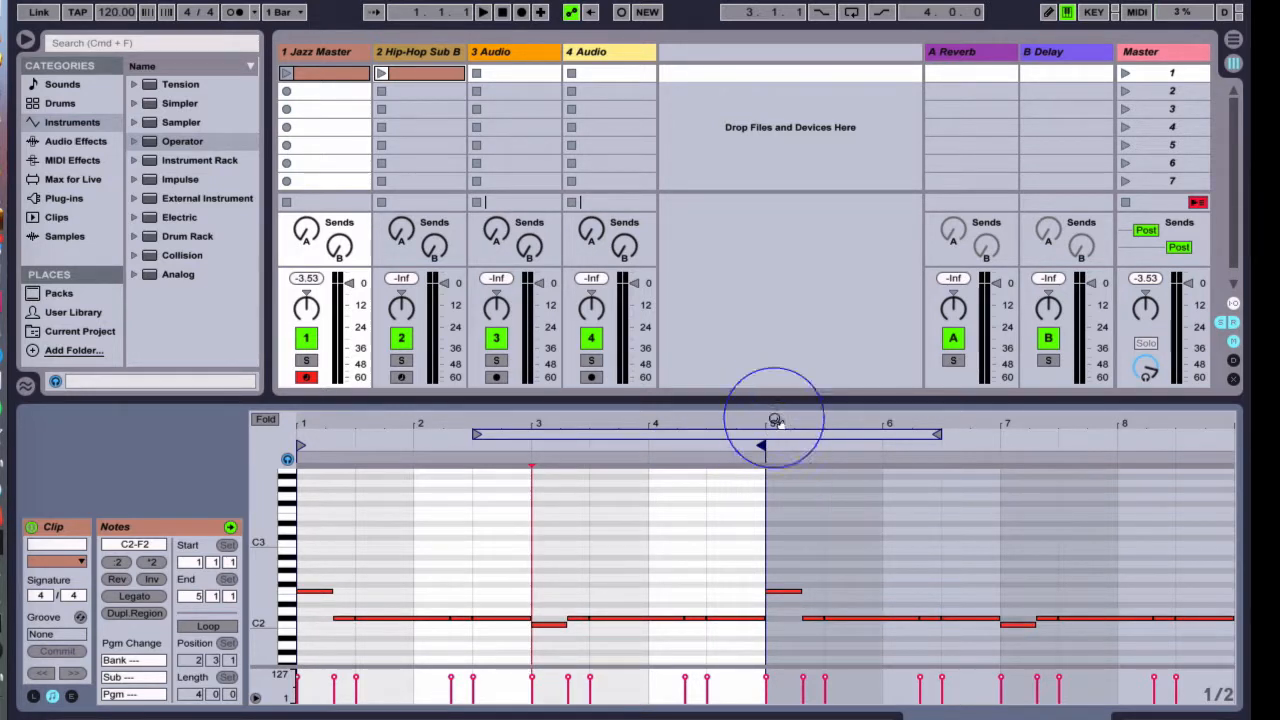
# - Try an eight-bar loop region starting at 1.1.1 in the Jazz Master clip, and undo back to before the region was duplicated
pyautogui.click(307, 527)
pyautogui.moveTo(307, 527); pyautogui.dragTo(752, 528)
pyautogui.click(752, 528)
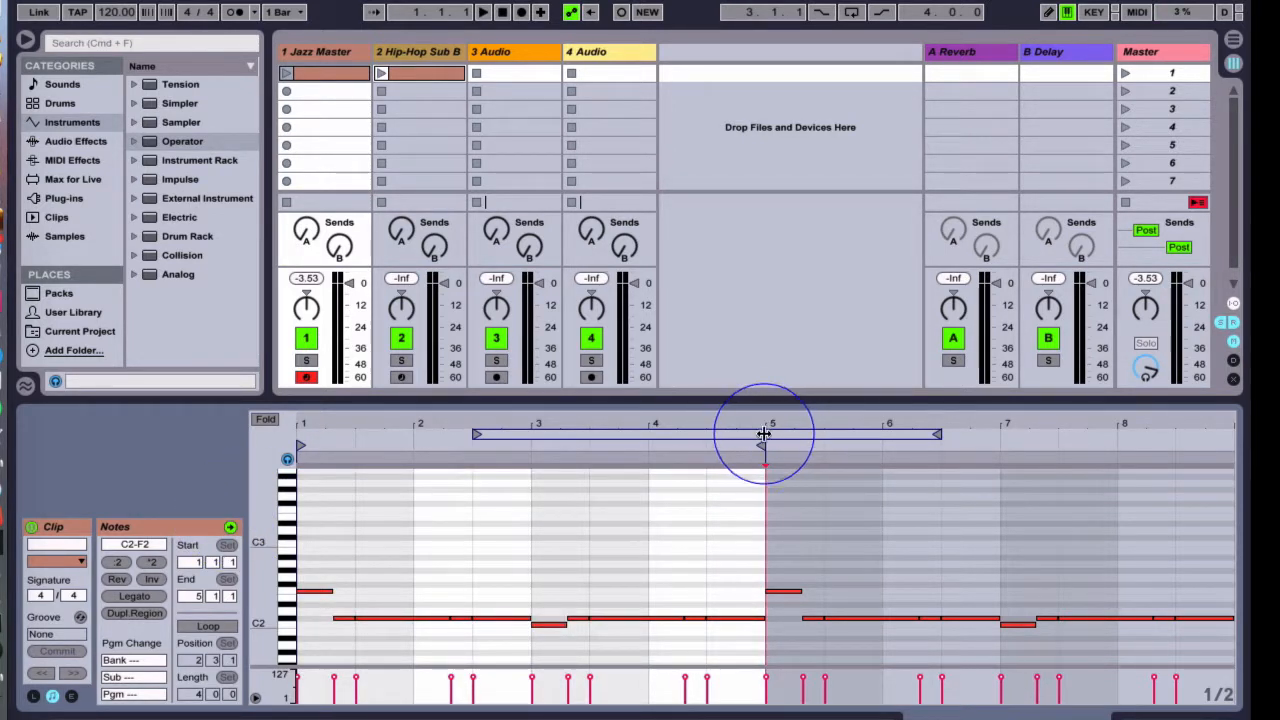
pyautogui.moveTo(764, 436)
pyautogui.mouseDown()
pyautogui.moveTo(807, 443)
pyautogui.moveTo(765, 443)
pyautogui.mouseUp()
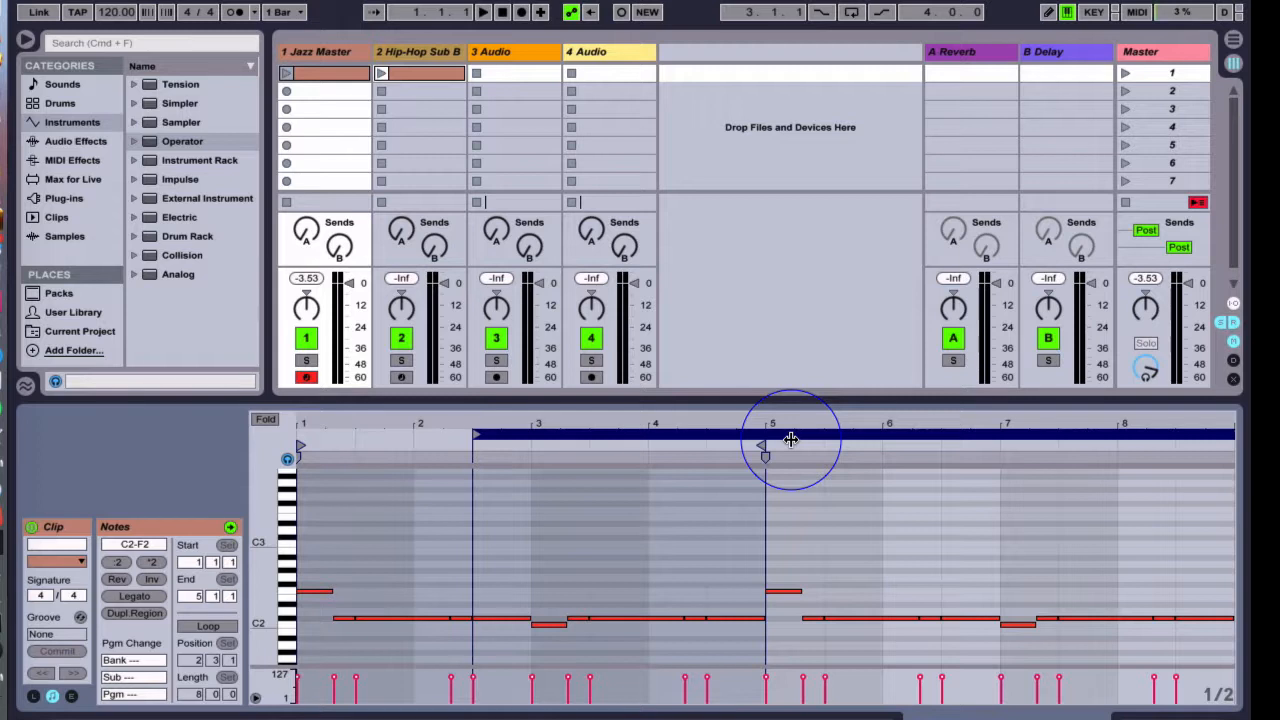
pyautogui.press('super+z')
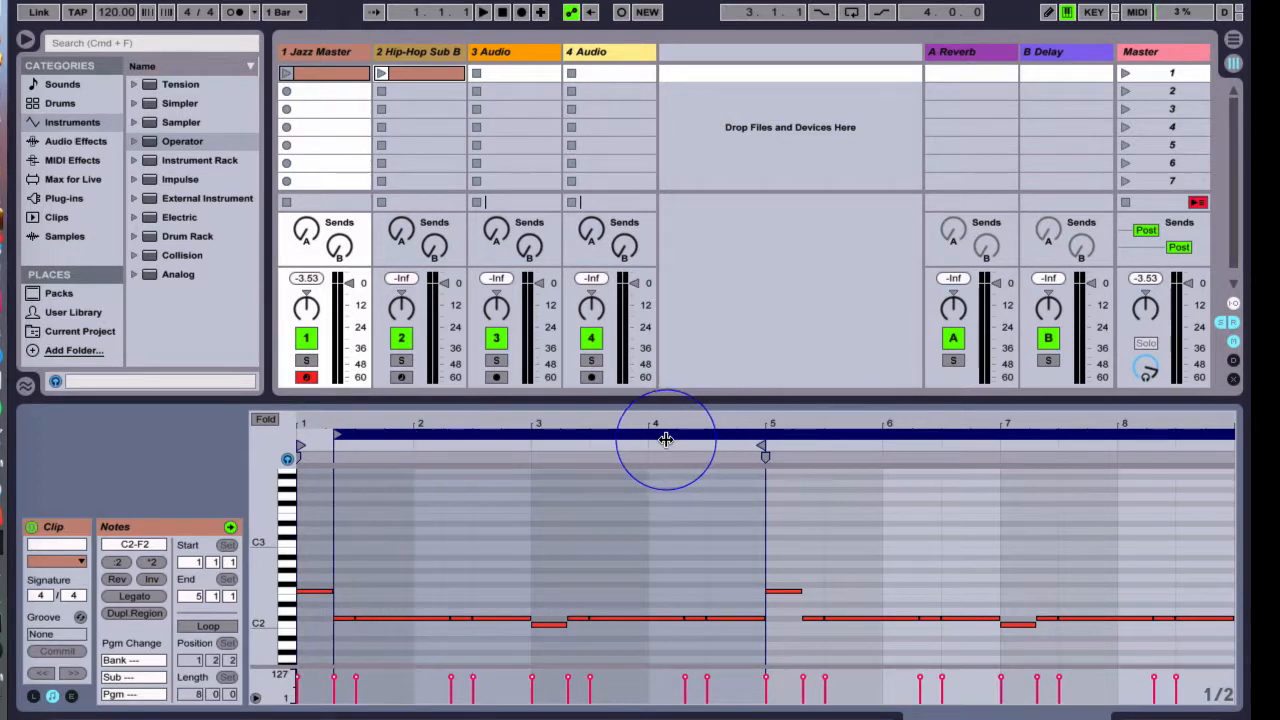
pyautogui.press('super+z')
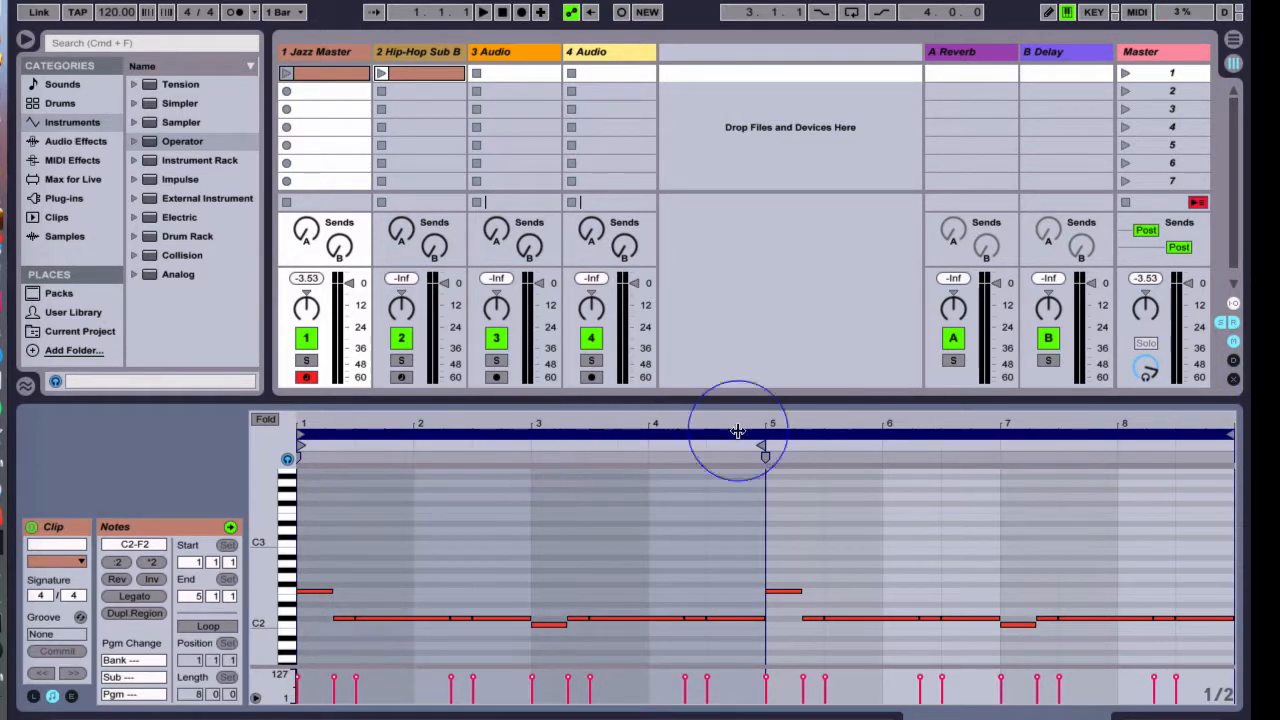
pyautogui.press('super+z')
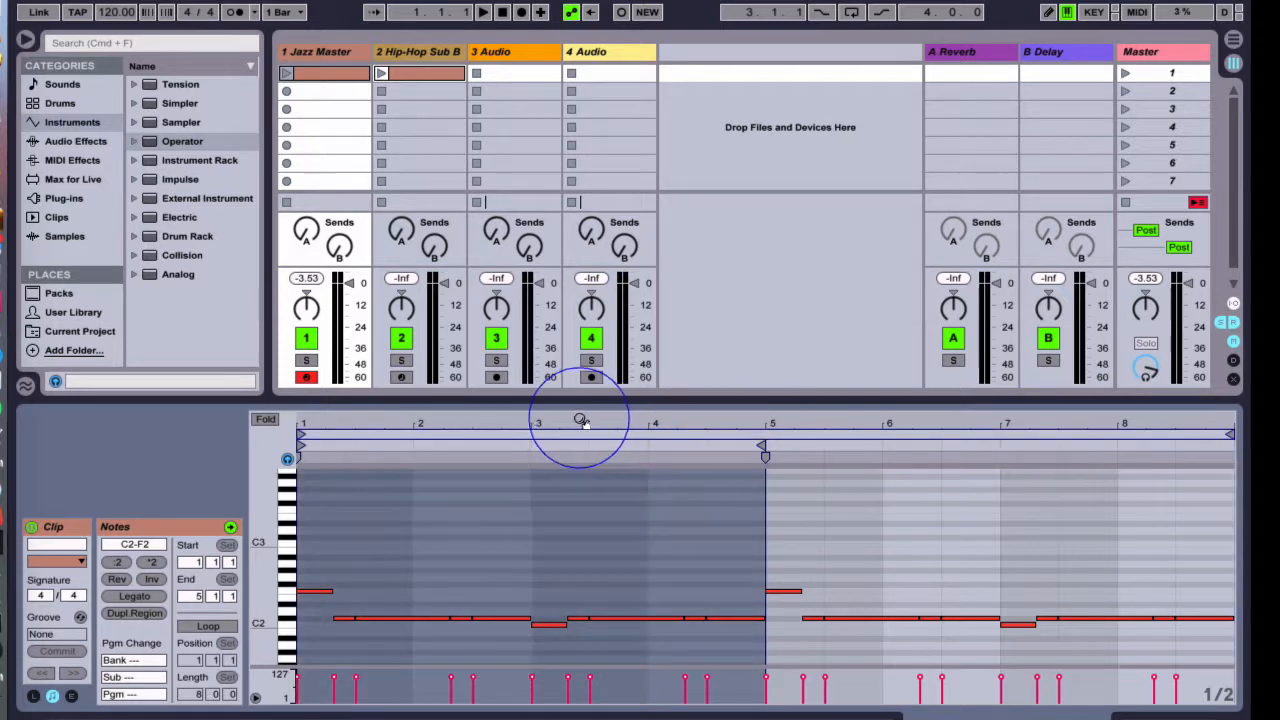
pyautogui.click(558, 457)
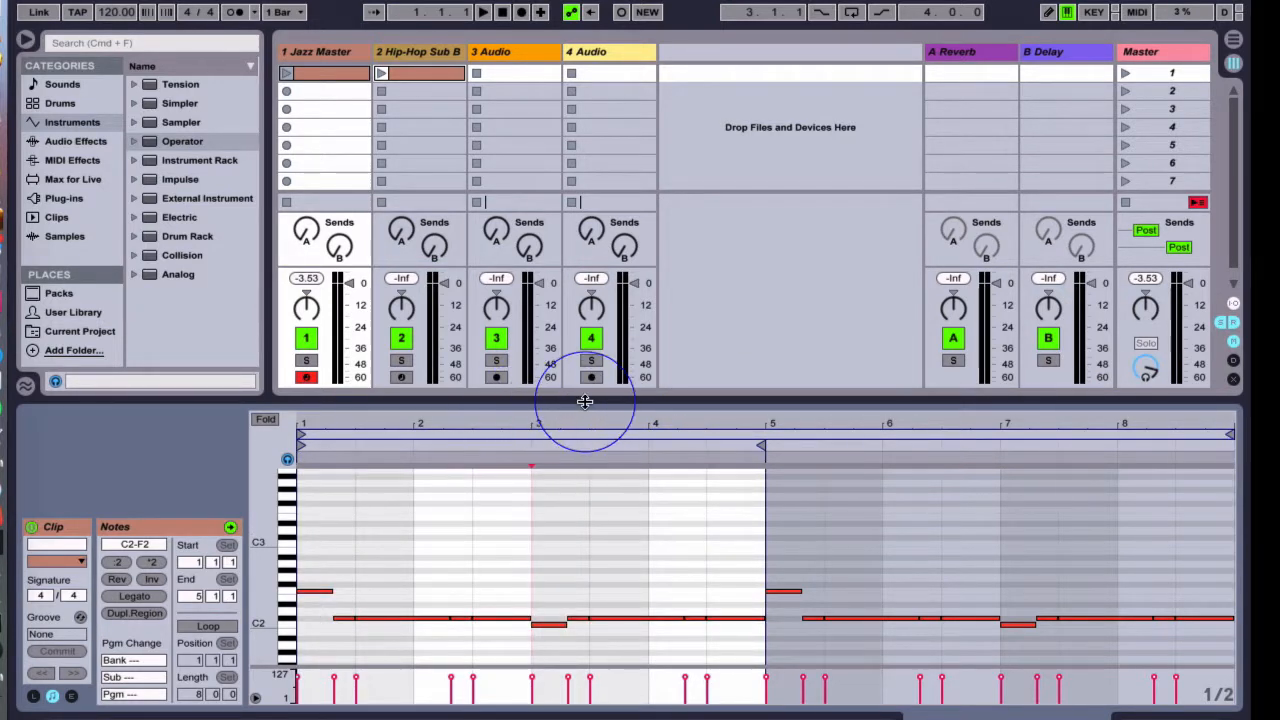
pyautogui.moveTo(551, 420)
pyautogui.mouseDown()
pyautogui.moveTo(563, 430)
pyautogui.moveTo(563, 406)
pyautogui.moveTo(563, 423)
pyautogui.mouseUp()
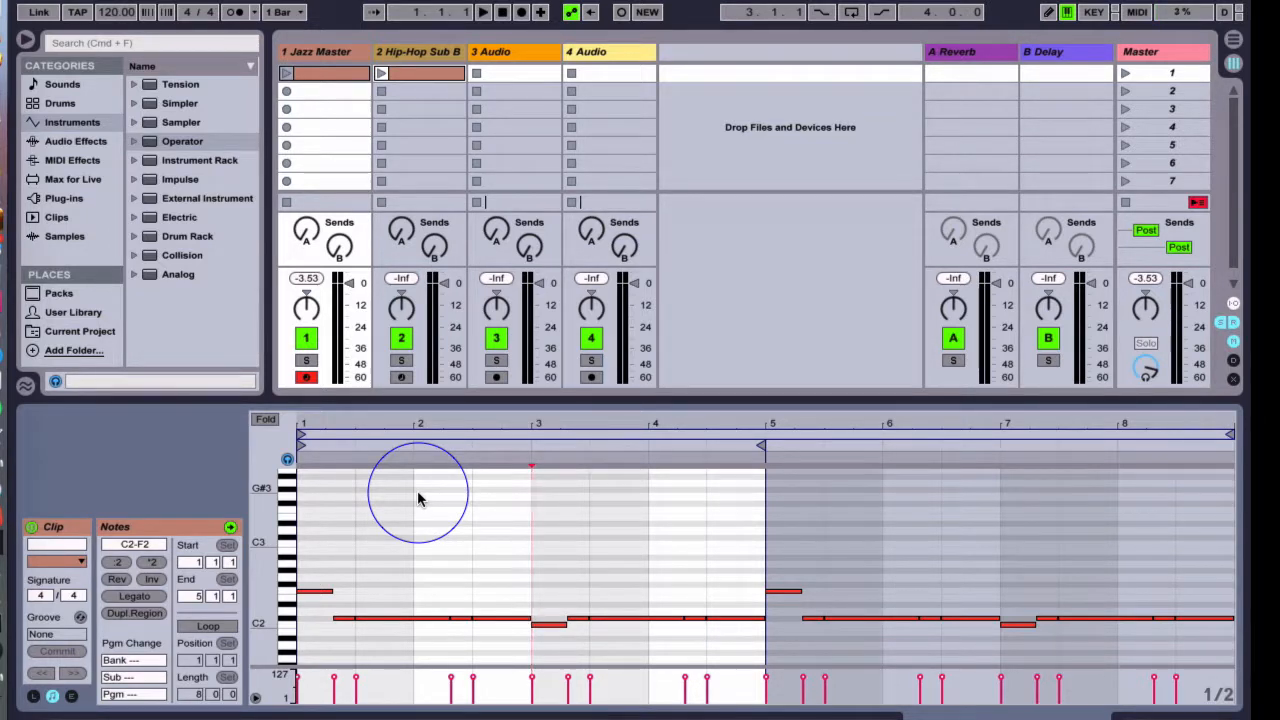
pyautogui.press('super+z')
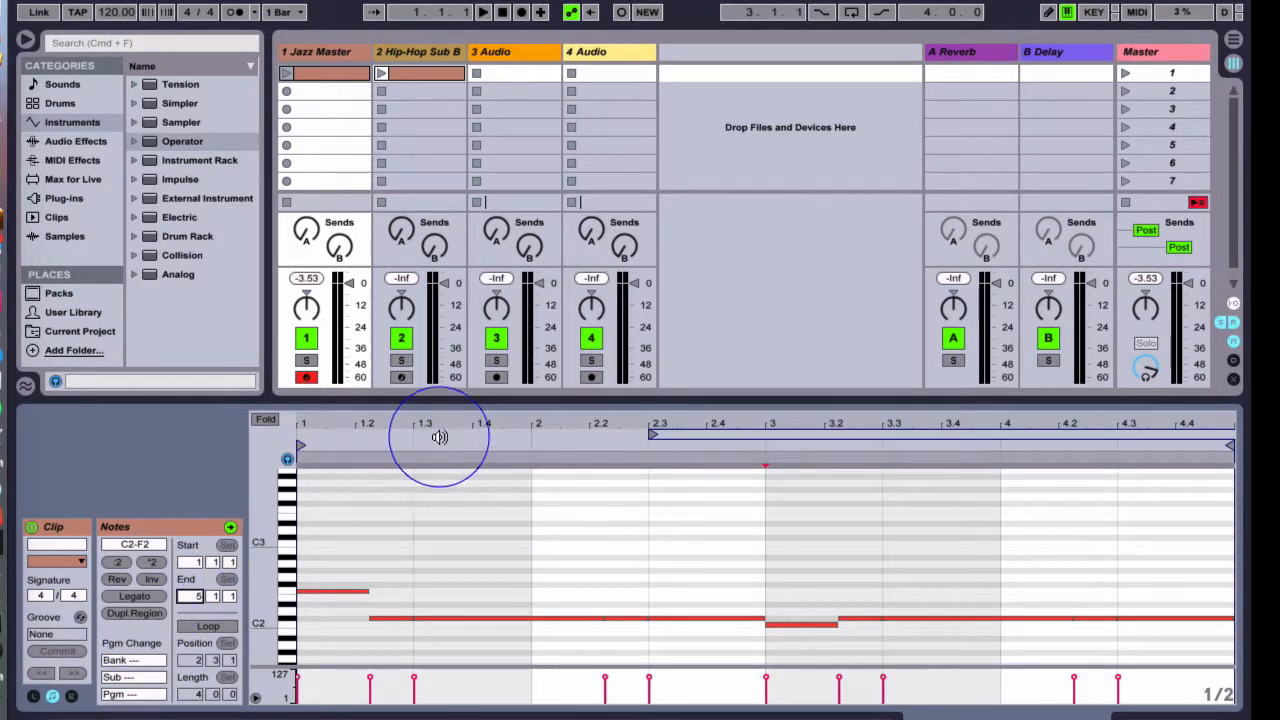
# - Duplicate the four-bar Jazz Master region again and set the clip's end value to bar 5
pyautogui.click(134, 612)
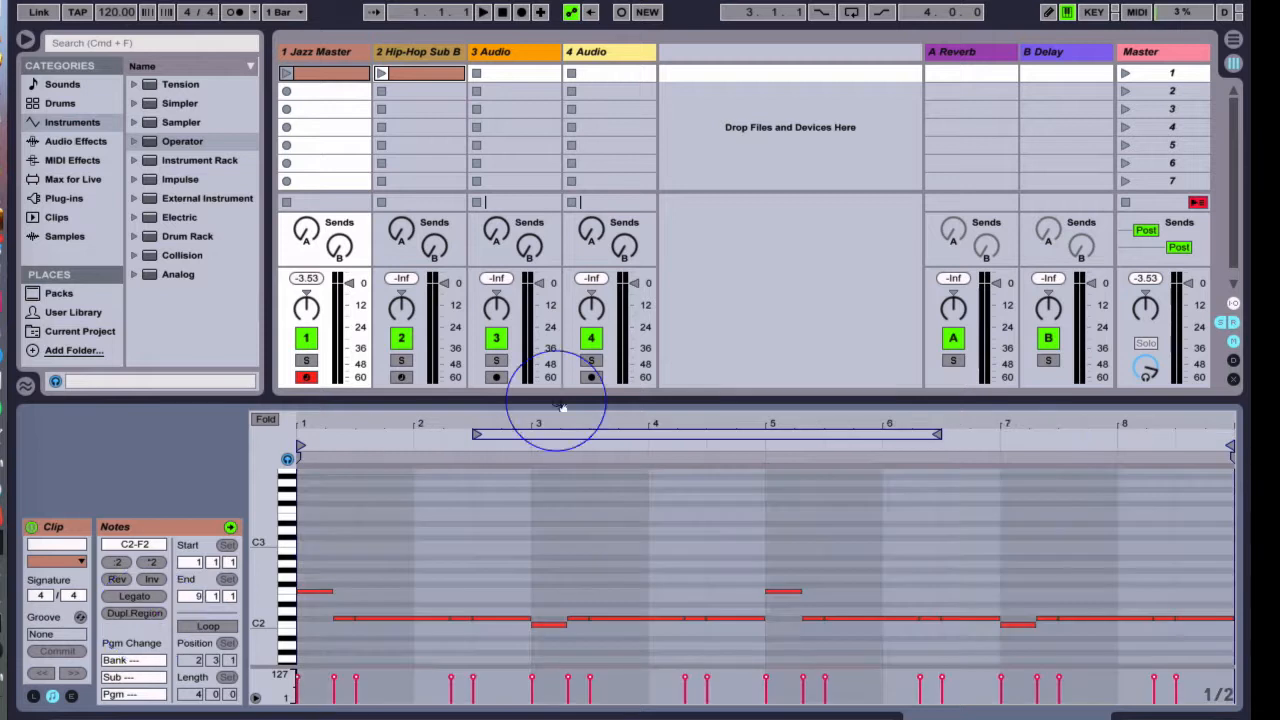
pyautogui.click(538, 588)
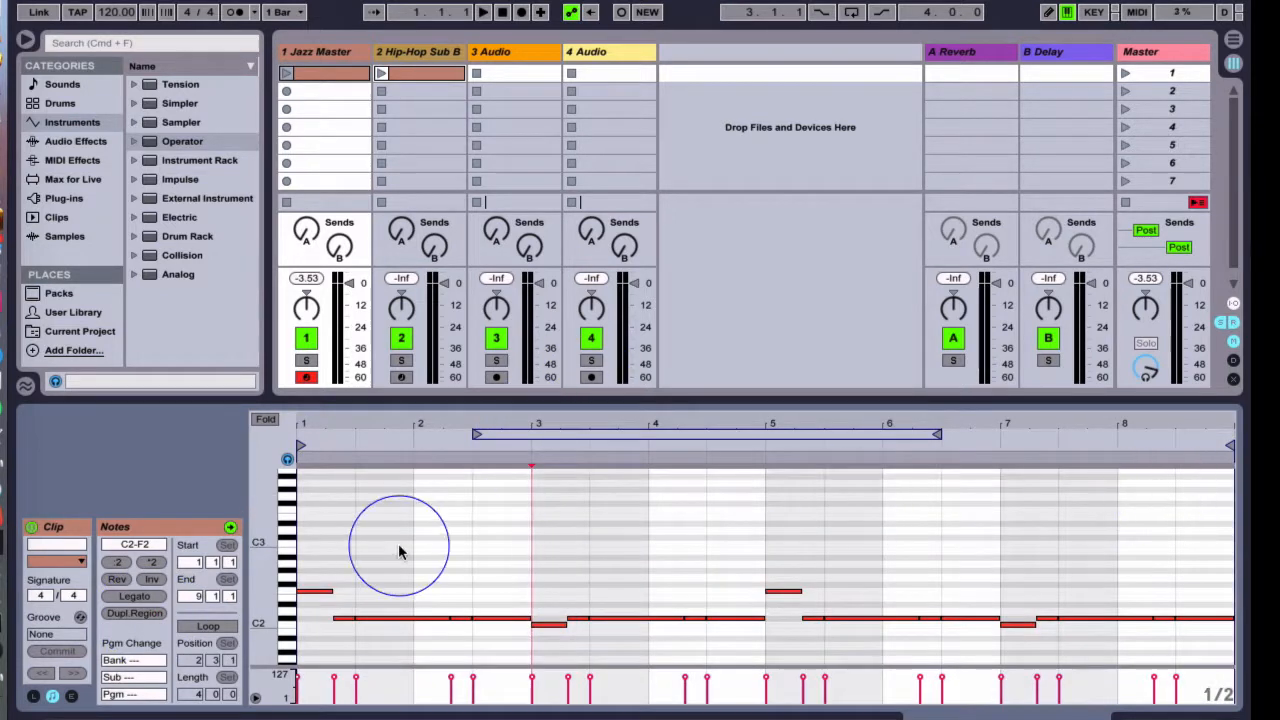
pyautogui.click(198, 565)
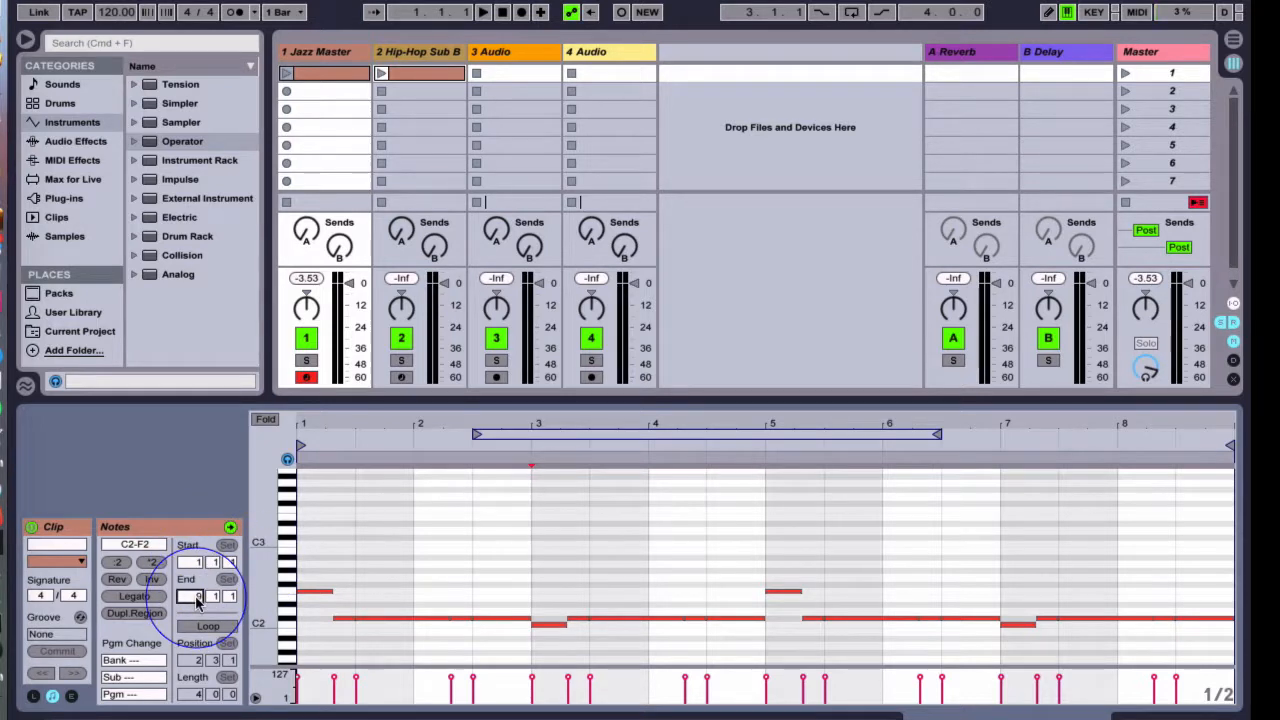
pyautogui.write('5')
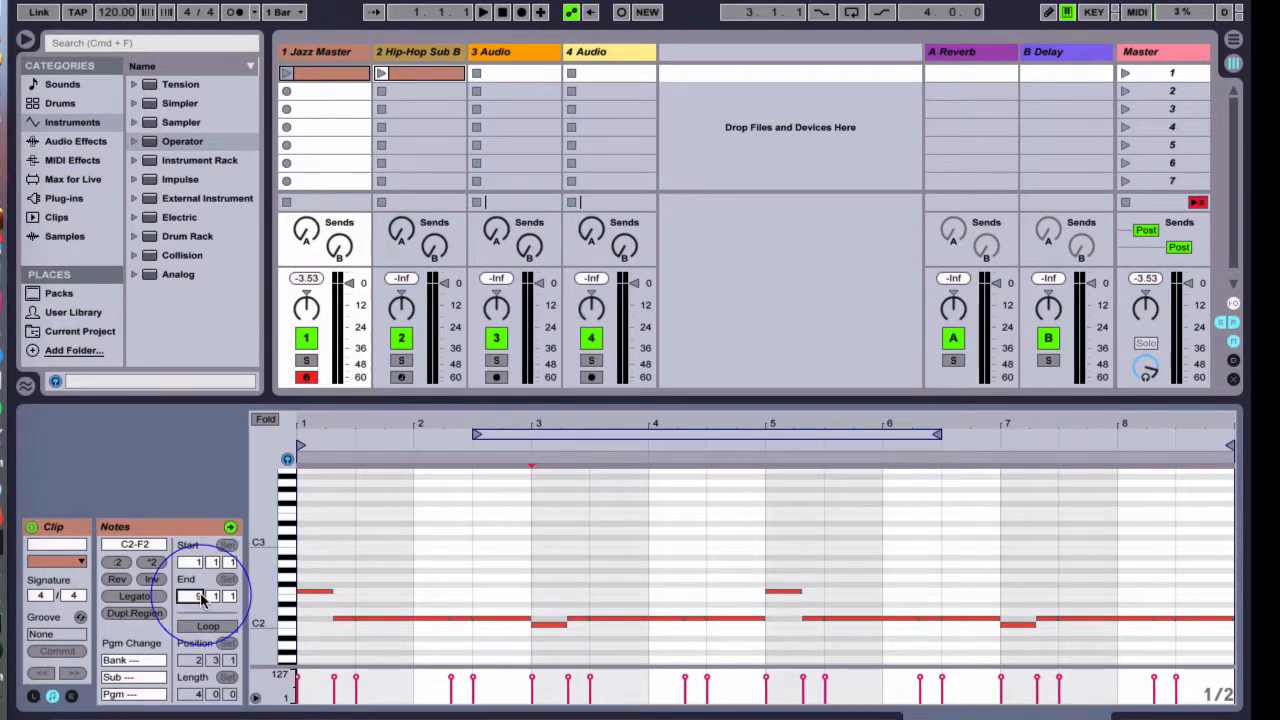
pyautogui.press('Return')
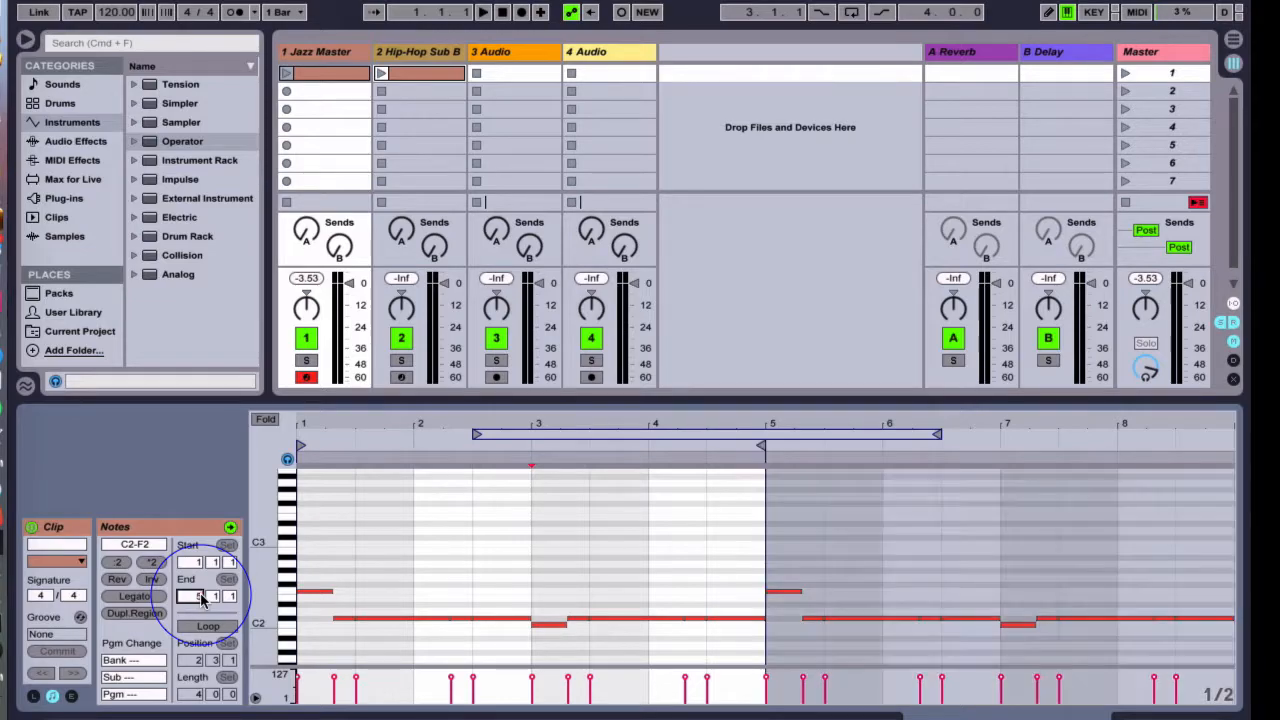